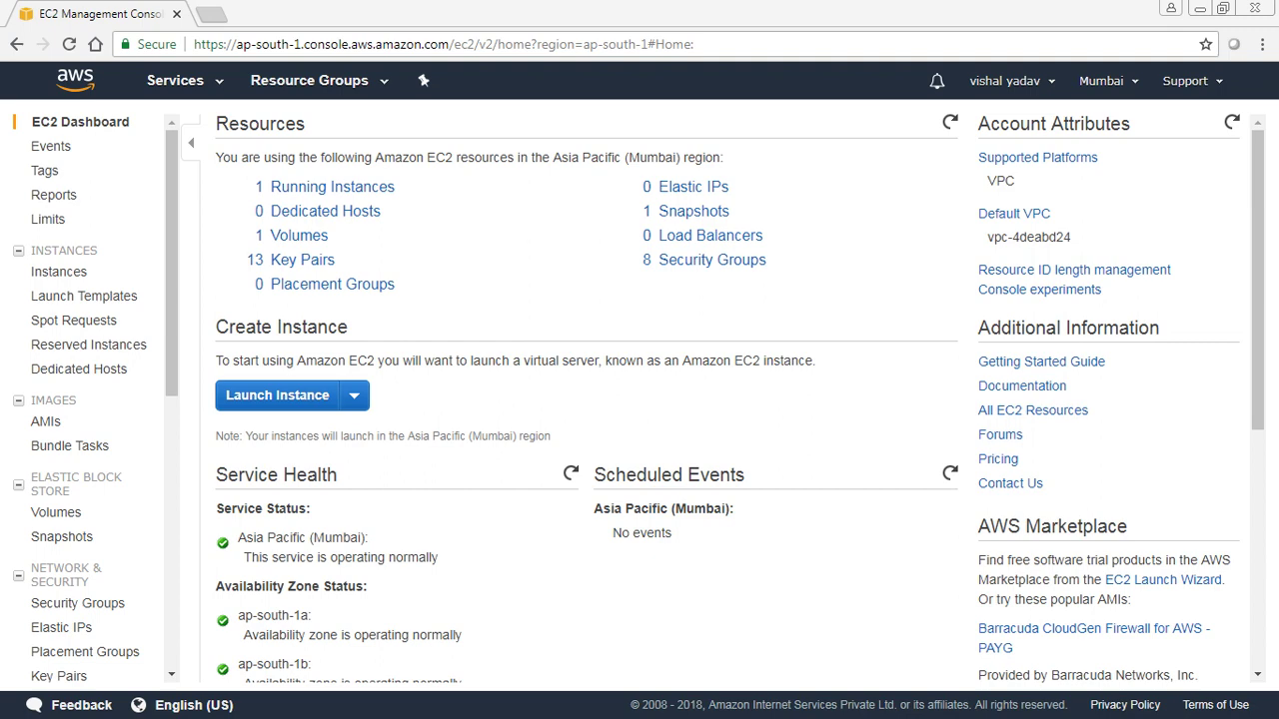
Step: Switch to the PuTTY terminal session on the EC2 instance and become root with "sudo su -"
{"action": "key", "text": "alt+Tab"}
{"action": "key", "text": "super+Up"}
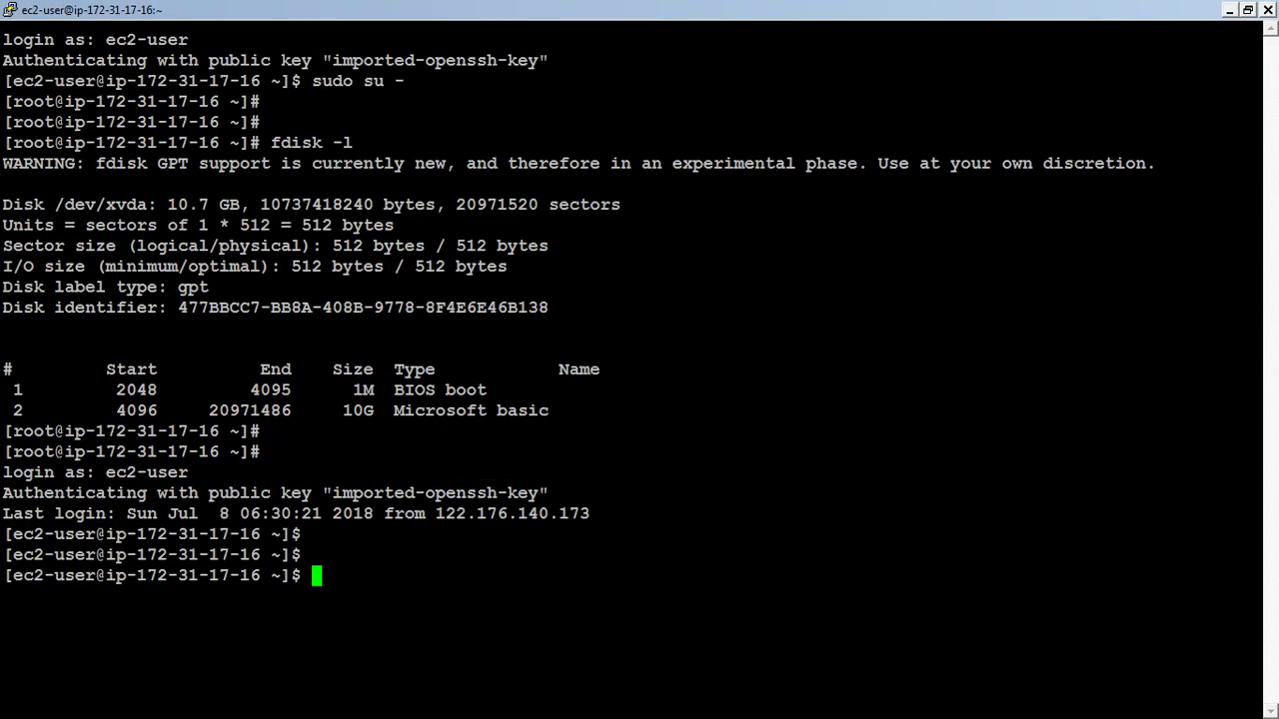
{"action": "type", "text": "sudo su -"}
{"action": "key", "text": "Return"}
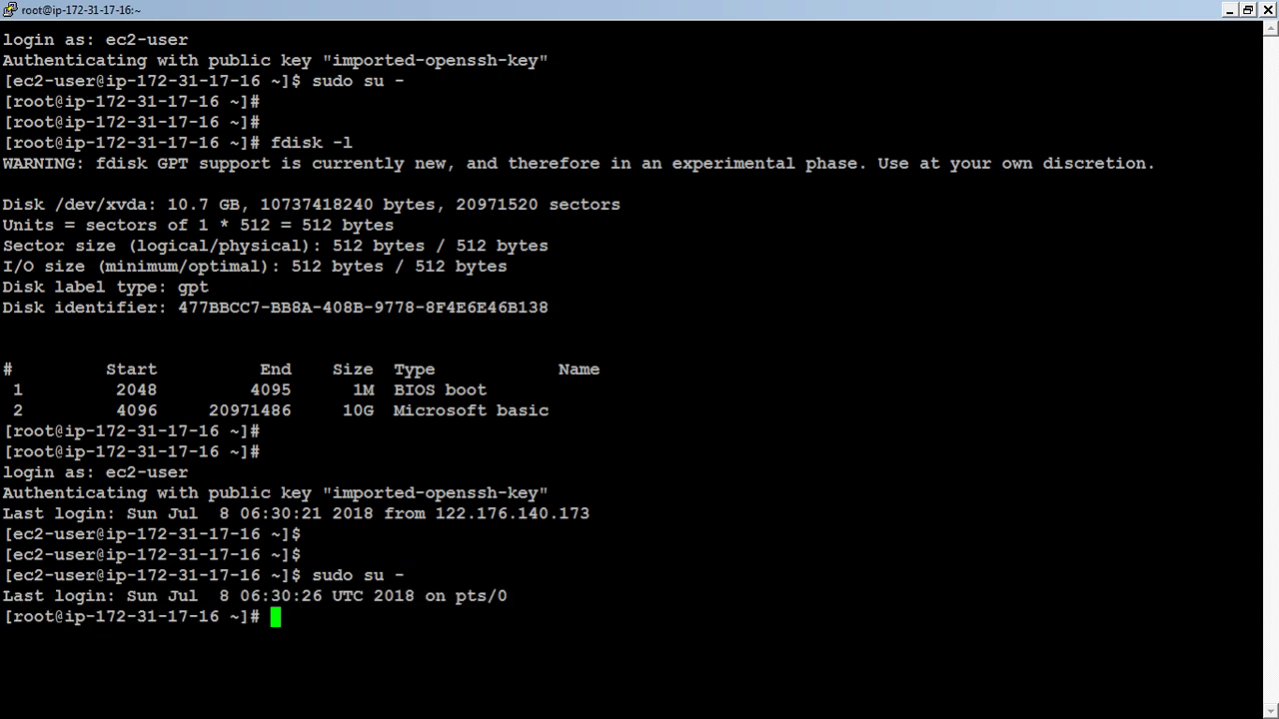
Step: List the server's disks with "fdisk -l" and highlight the /dev/xvda disk name in the output
{"action": "type", "text": "fdisk "}
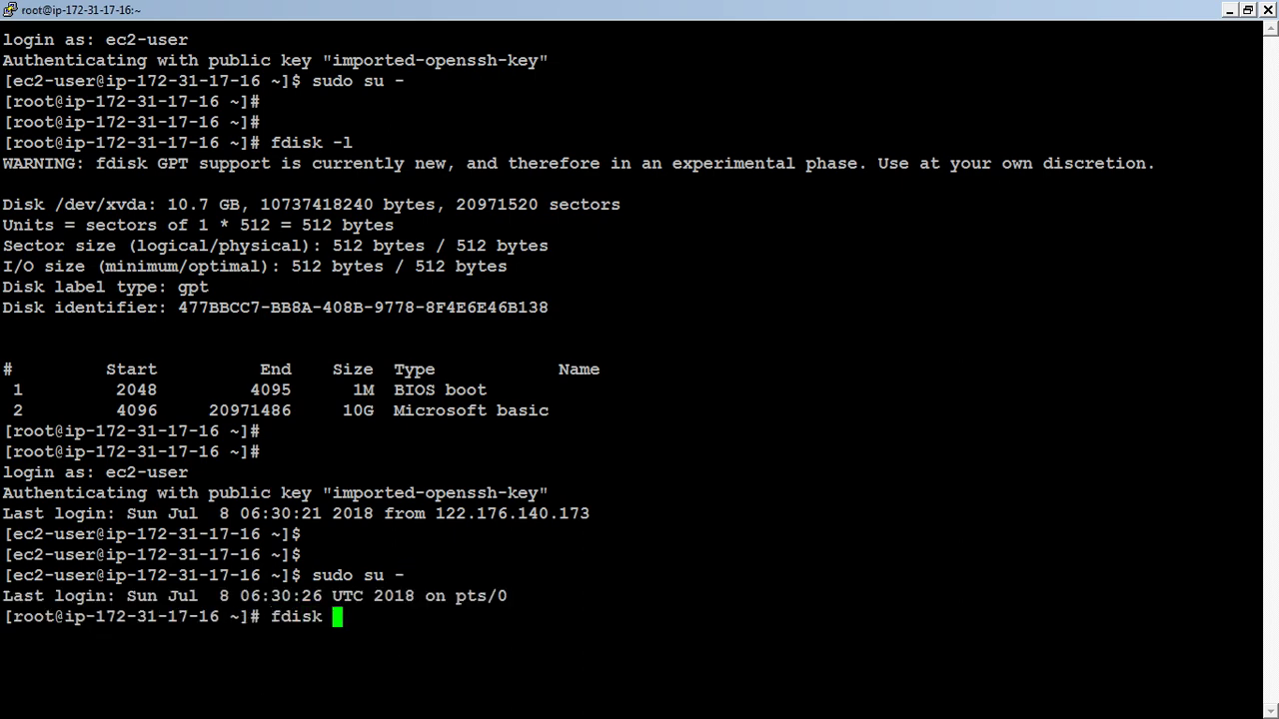
{"action": "type", "text": " -l"}
{"action": "key", "text": "Return"}
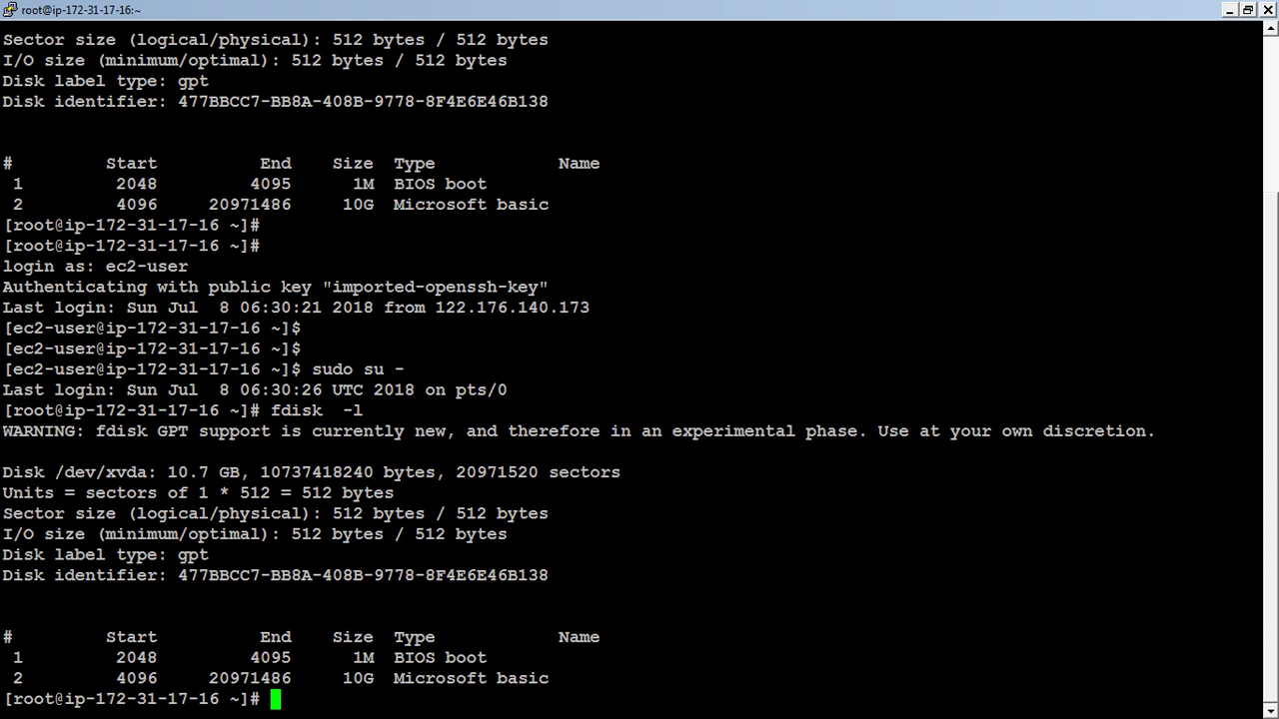
{"action": "left_click_drag", "start_coordinate": [46, 472], "coordinate": [153, 477]}
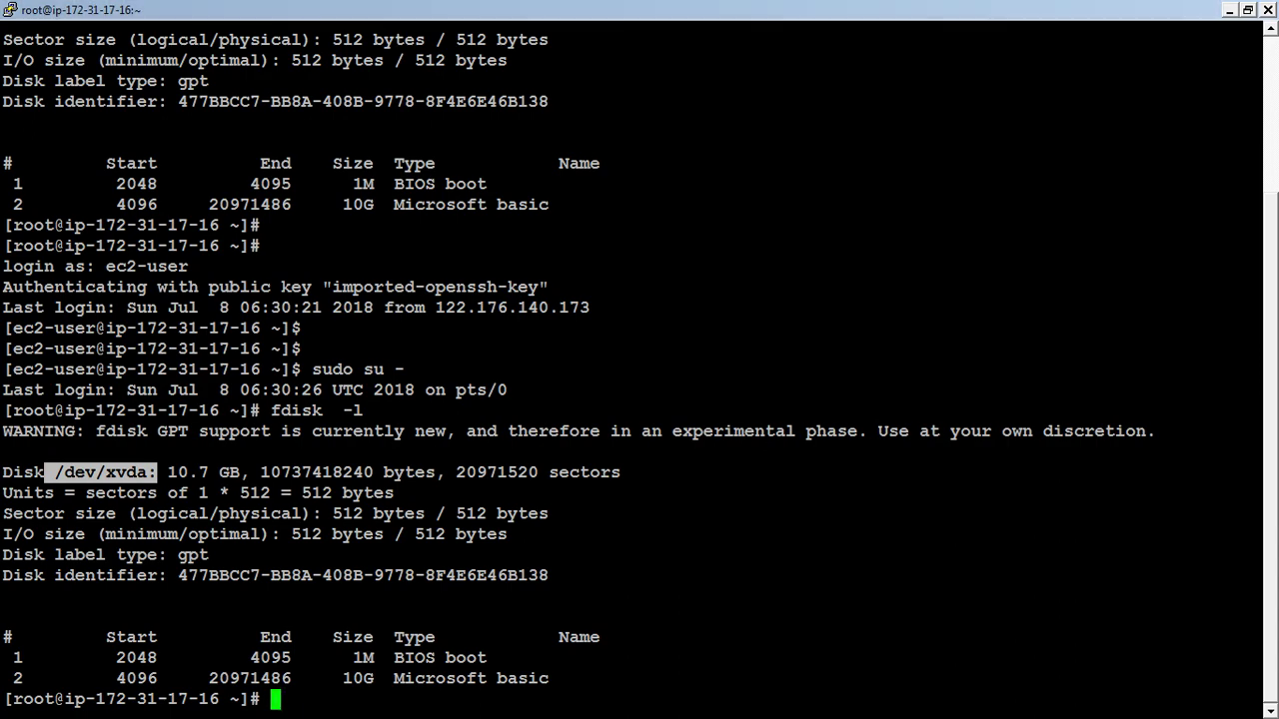
Step: Switch back to the EC2 console in the browser and open the Elastic Block Store volumes list
{"action": "left_click", "coordinate": [1230, 9]}
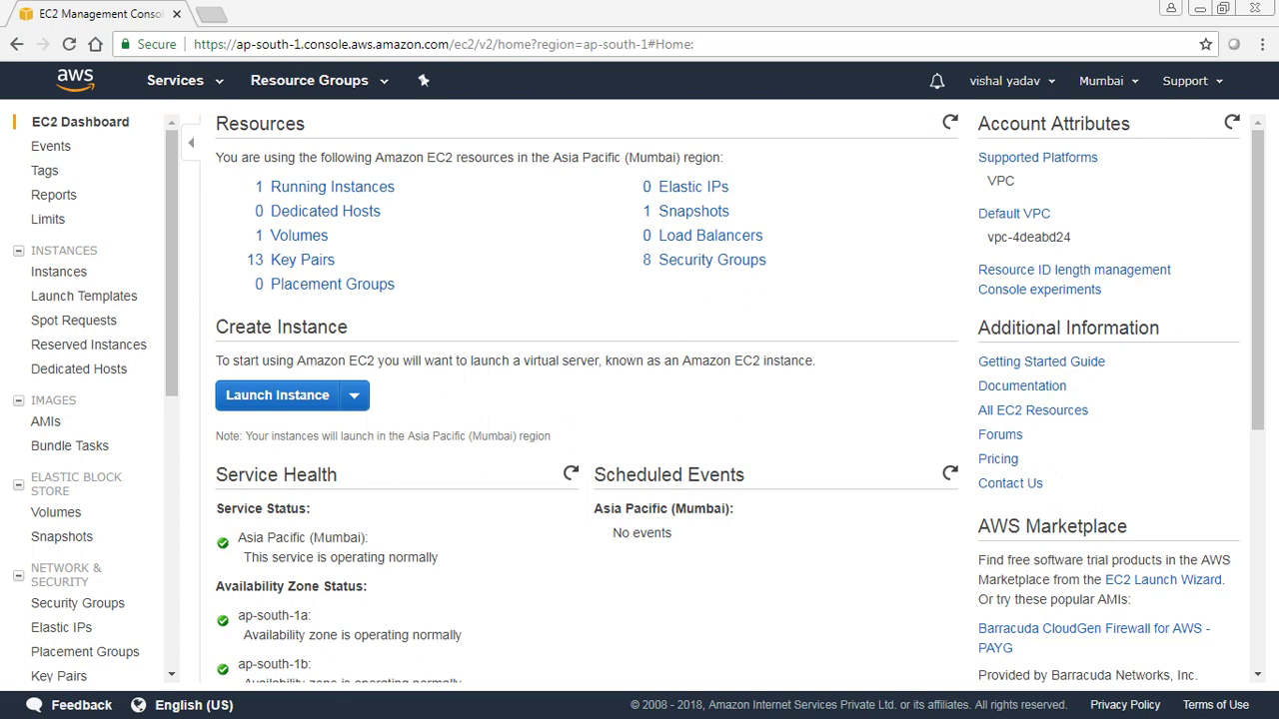
{"action": "key", "text": "alt+Tab"}
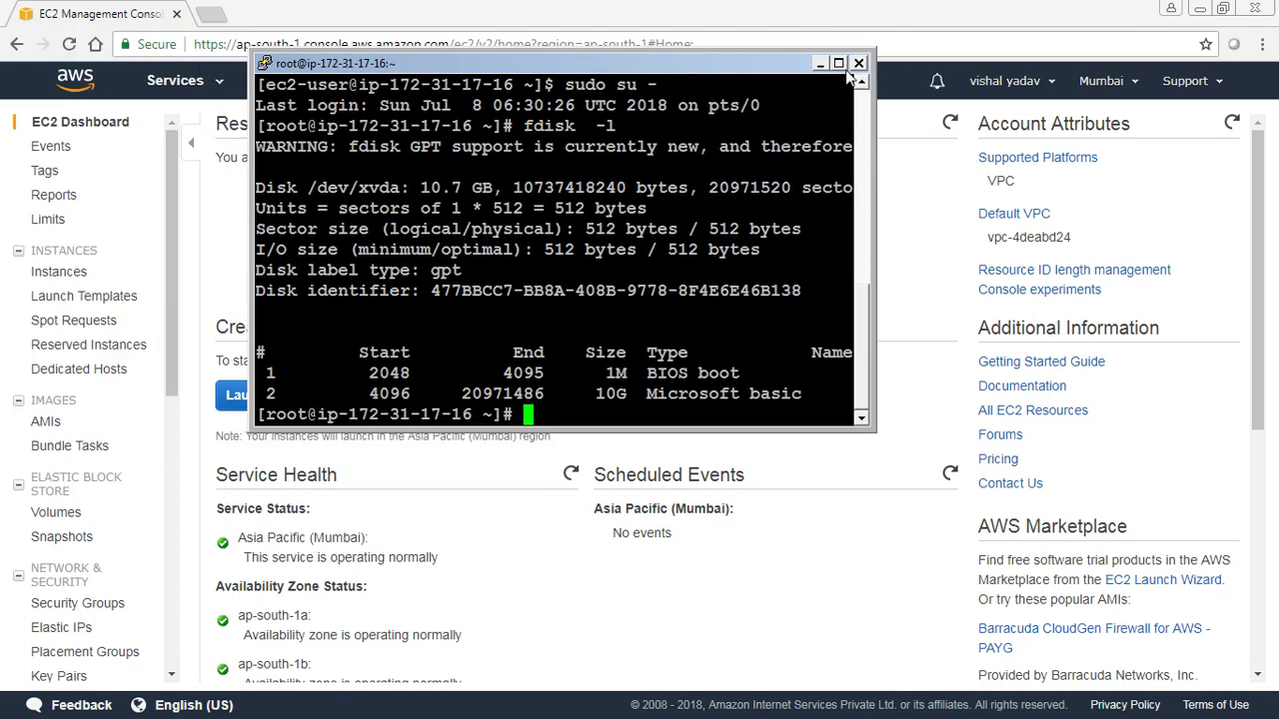
{"action": "left_click", "coordinate": [820, 64]}
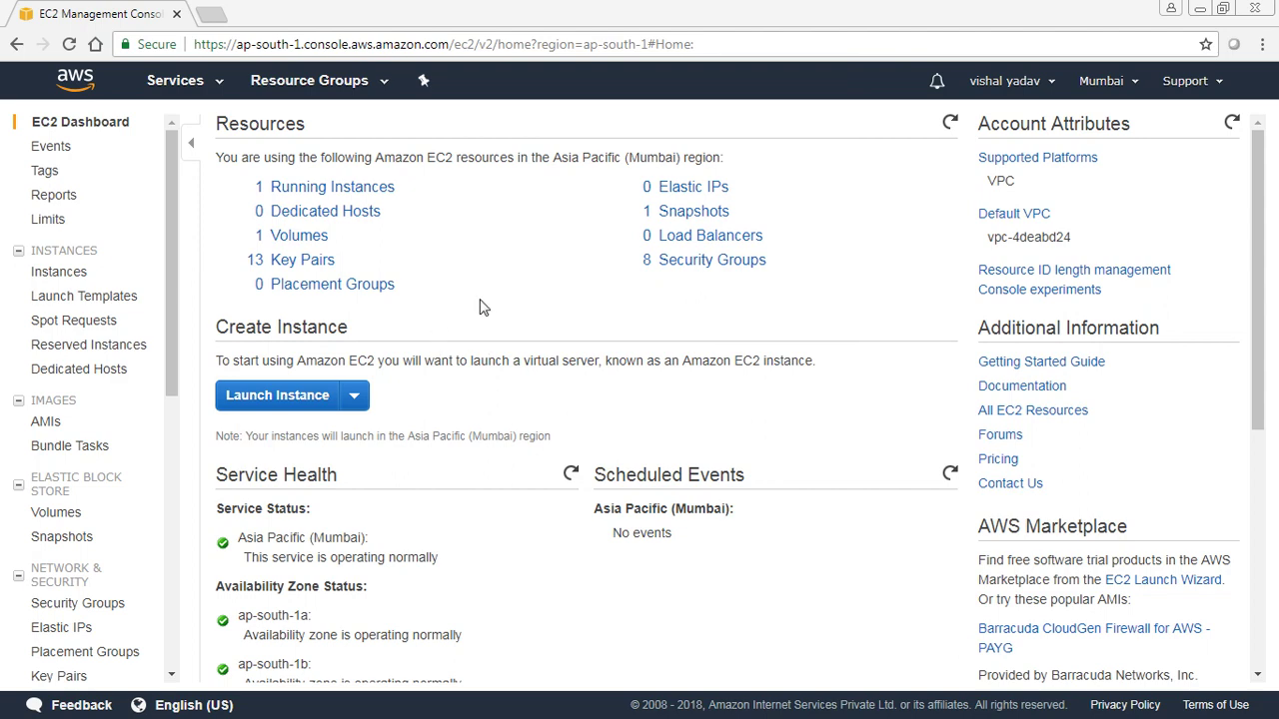
{"action": "scroll", "coordinate": [434, 485], "scroll_direction": "down", "scroll_amount": 3}
{"action": "scroll", "coordinate": [433, 481], "scroll_direction": "up", "scroll_amount": 3}
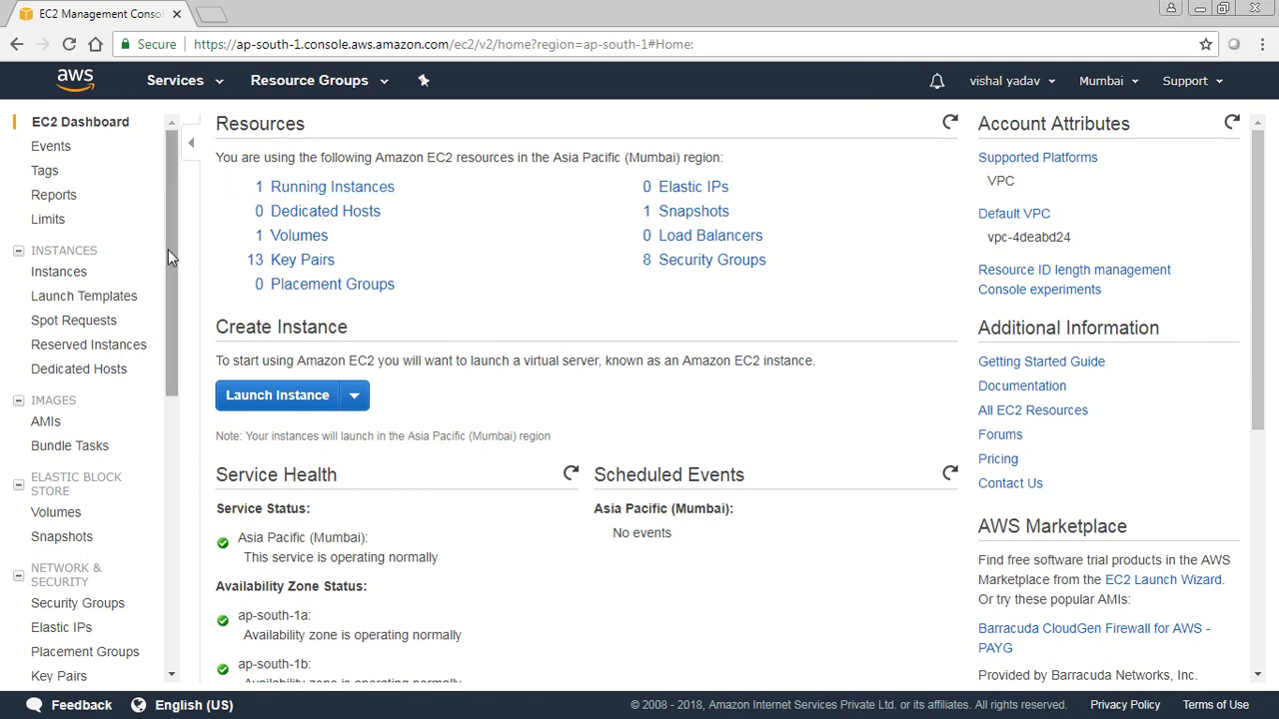
{"action": "scroll", "coordinate": [172, 248], "scroll_direction": "down", "scroll_amount": 2}
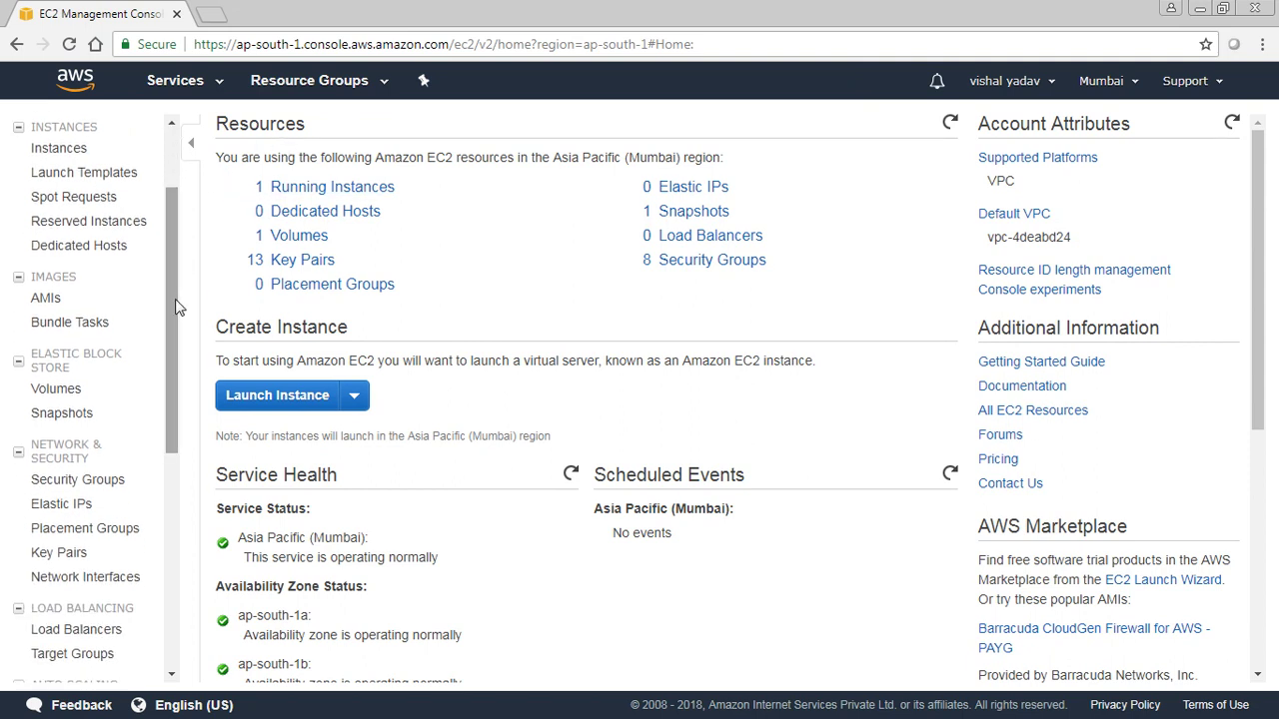
{"action": "left_click", "coordinate": [55, 395]}
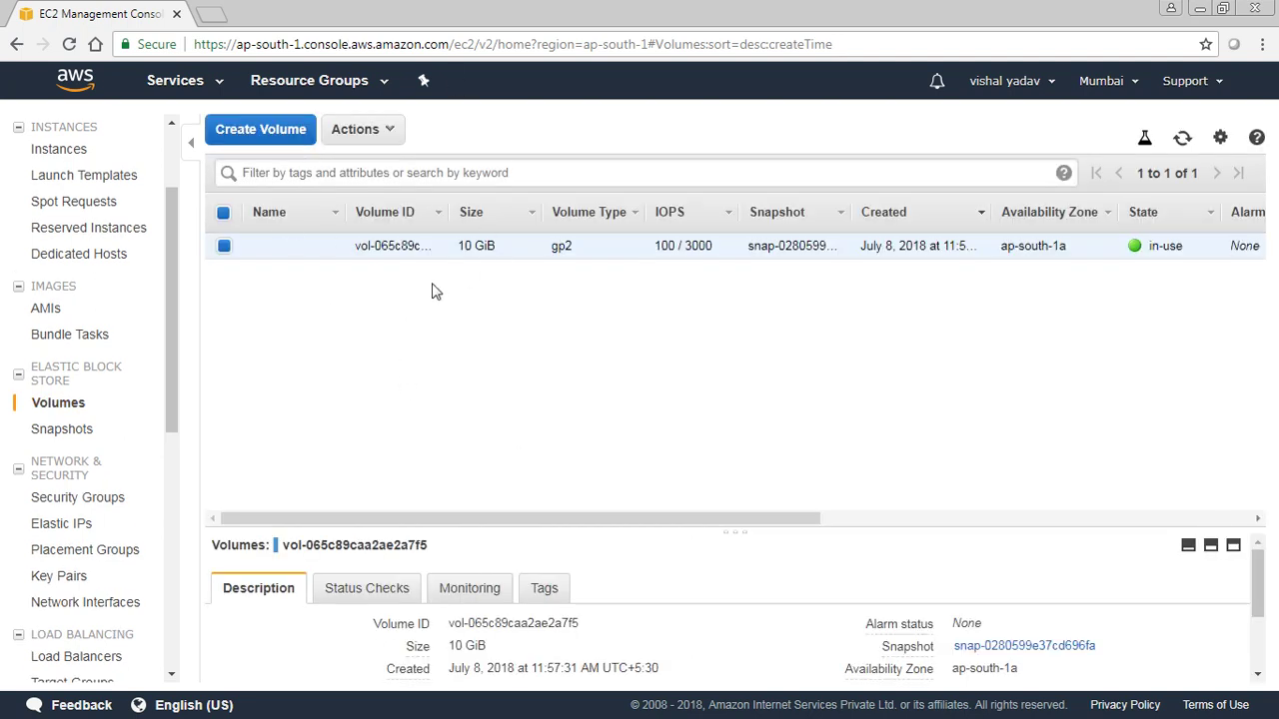
Step: Start creating a new volume, review the volume types, and set its size to 5 GiB
{"action": "left_click", "coordinate": [262, 139]}
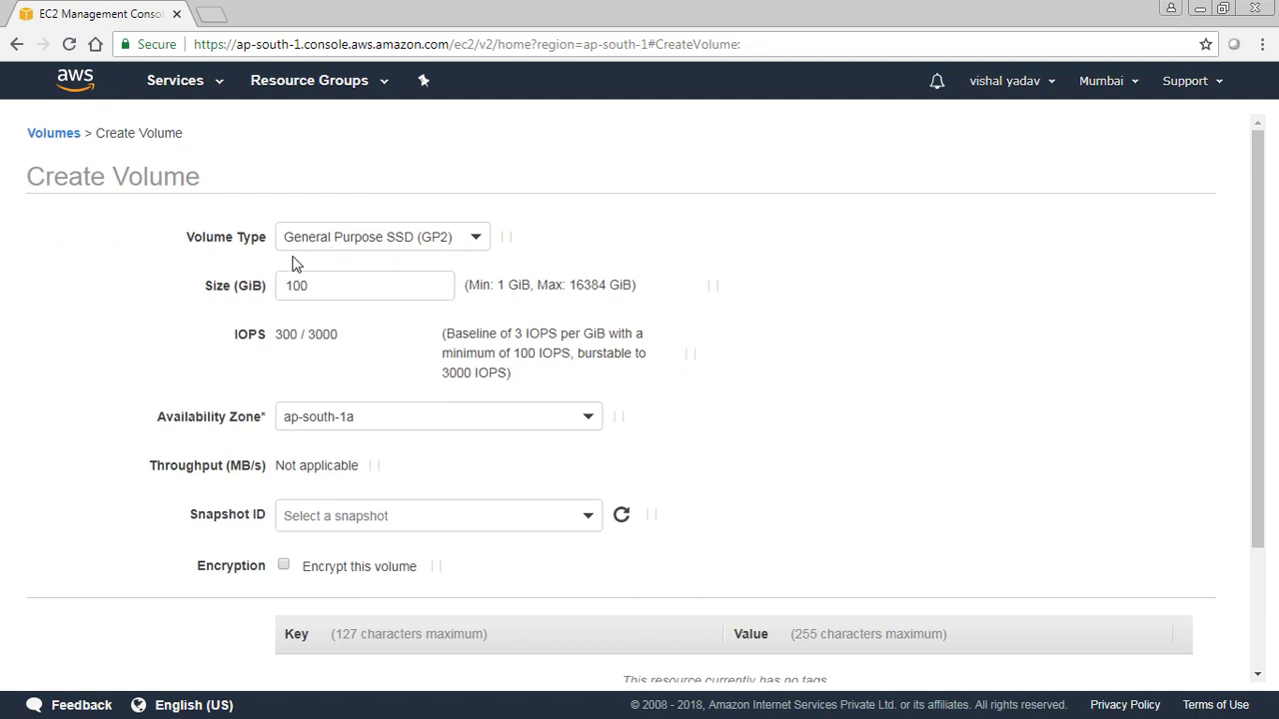
{"action": "left_click", "coordinate": [480, 239]}
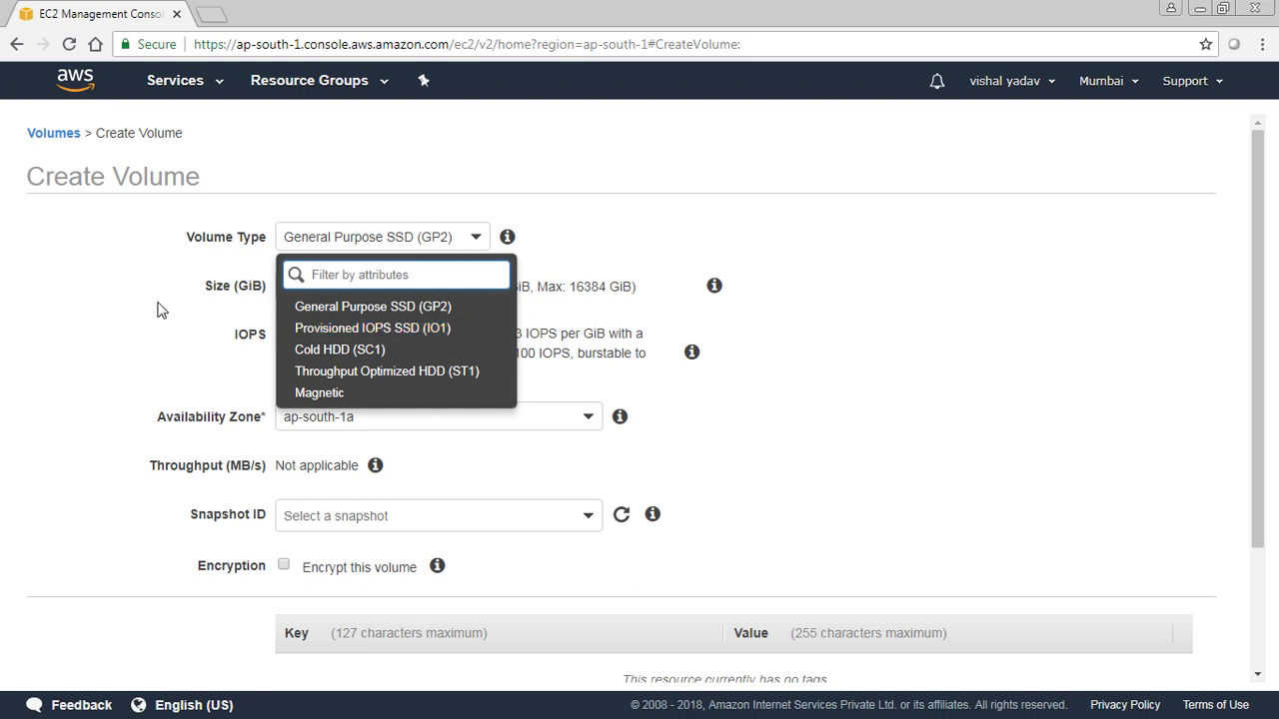
{"action": "left_click", "coordinate": [168, 245]}
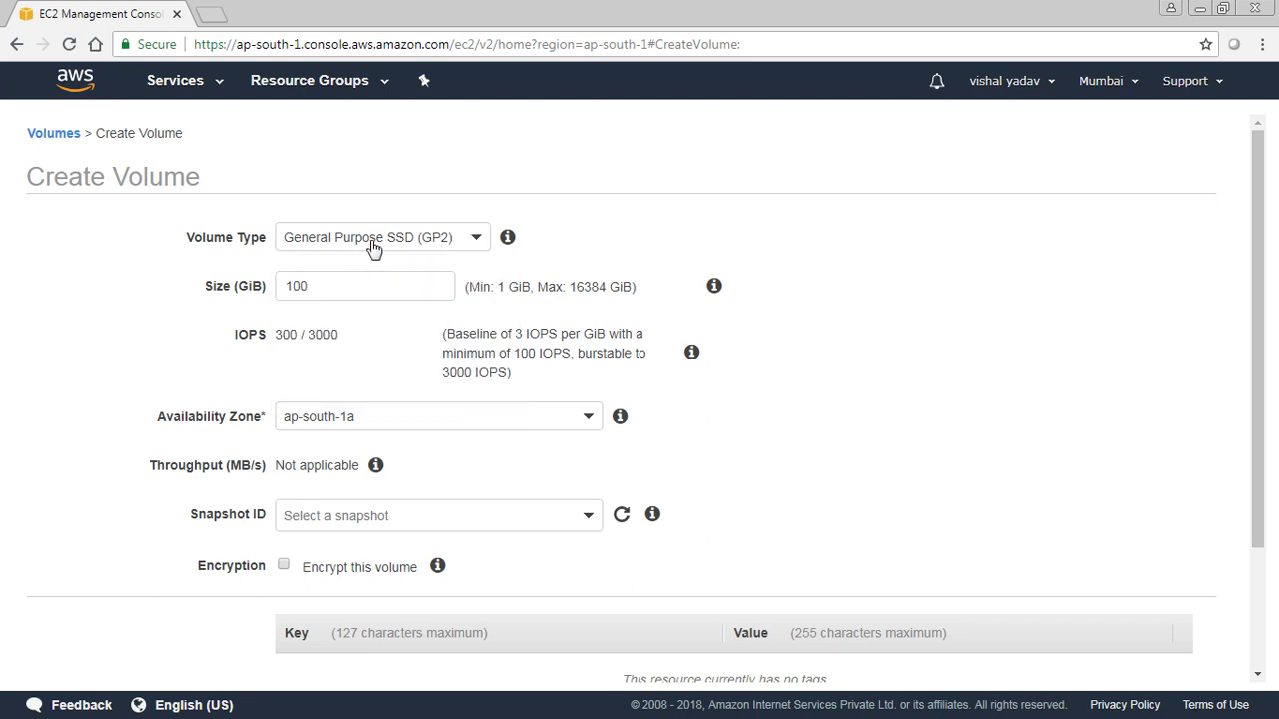
{"action": "double_click", "coordinate": [344, 285]}
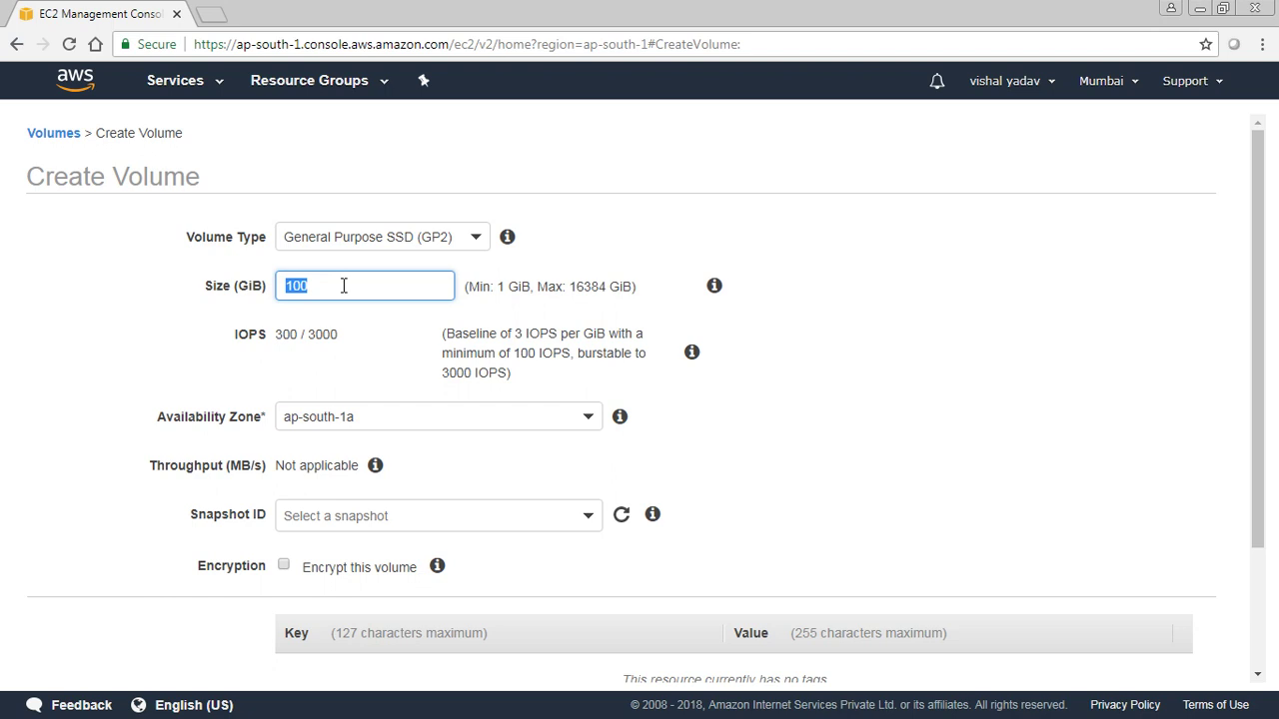
{"action": "type", "text": "5"}
{"action": "left_click", "coordinate": [101, 361]}
Step: Look at the new volume's availability zone options and list the running instances in a second EC2 browser tab
{"action": "scroll", "coordinate": [98, 362], "scroll_direction": "down", "scroll_amount": 1}
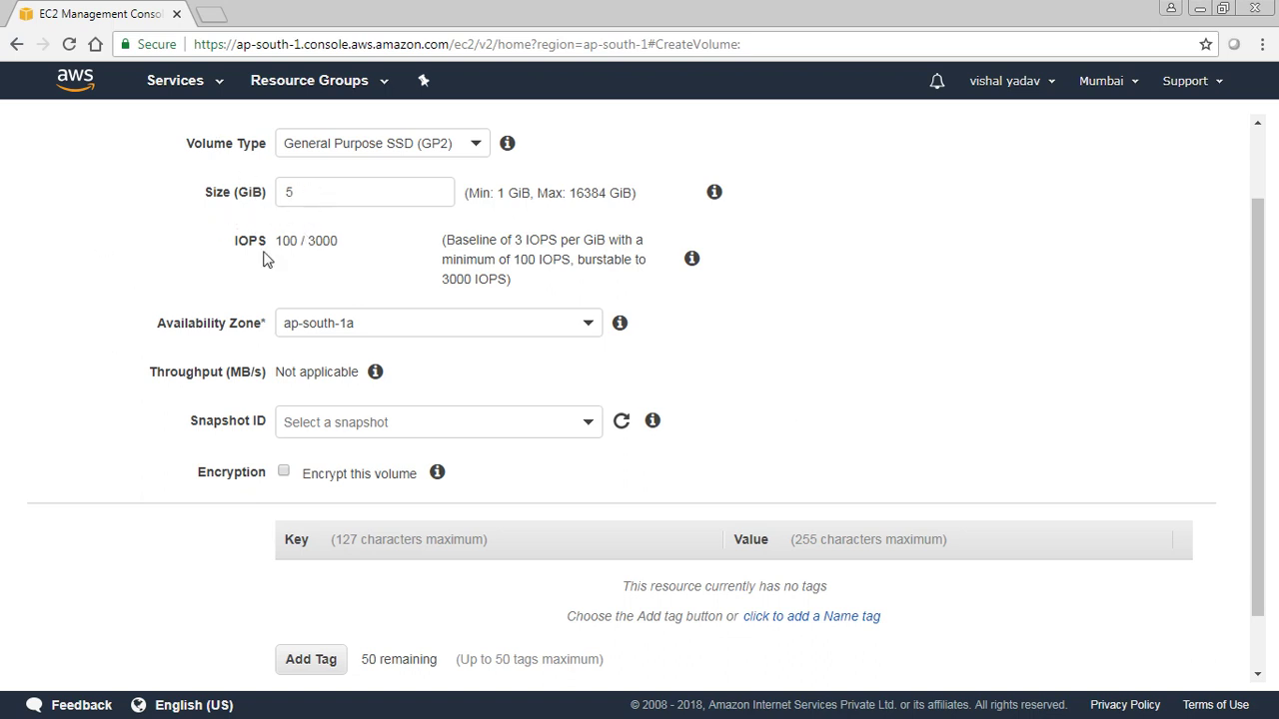
{"action": "left_click", "coordinate": [335, 340]}
{"action": "left_click", "coordinate": [334, 339]}
{"action": "right_click", "coordinate": [161, 77]}
{"action": "left_click", "coordinate": [262, 92]}
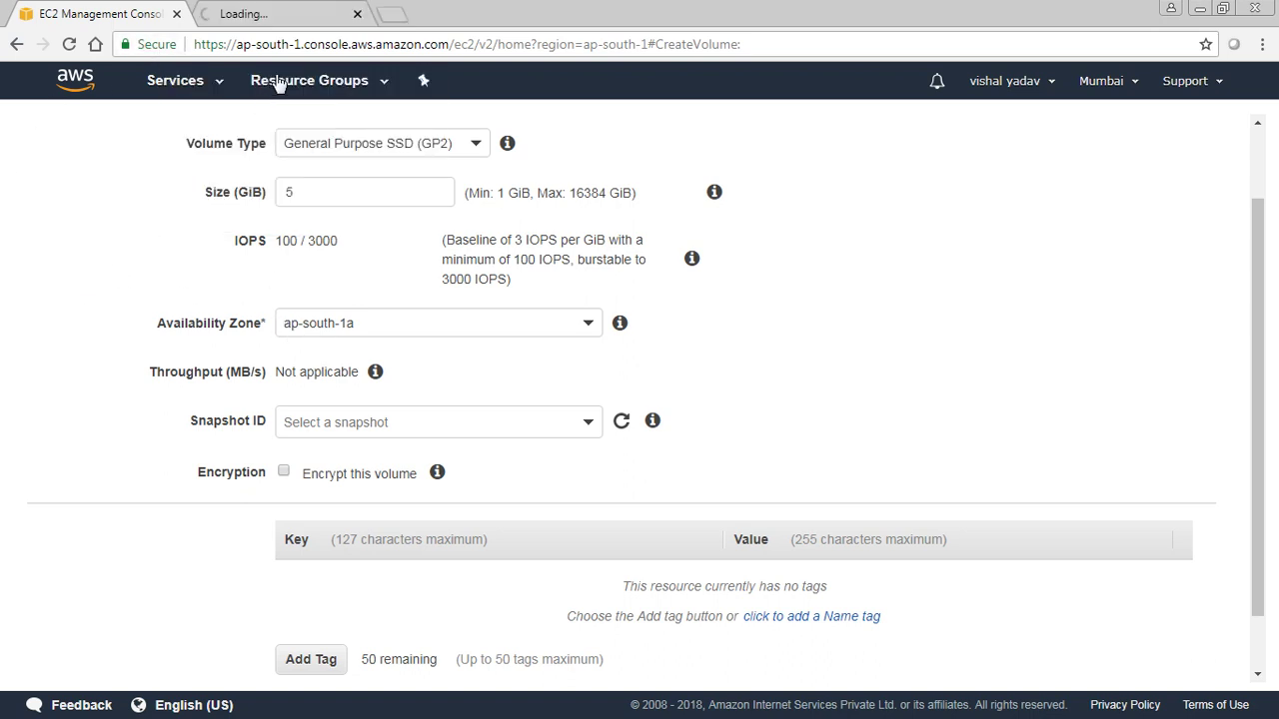
{"action": "left_click", "coordinate": [280, 14]}
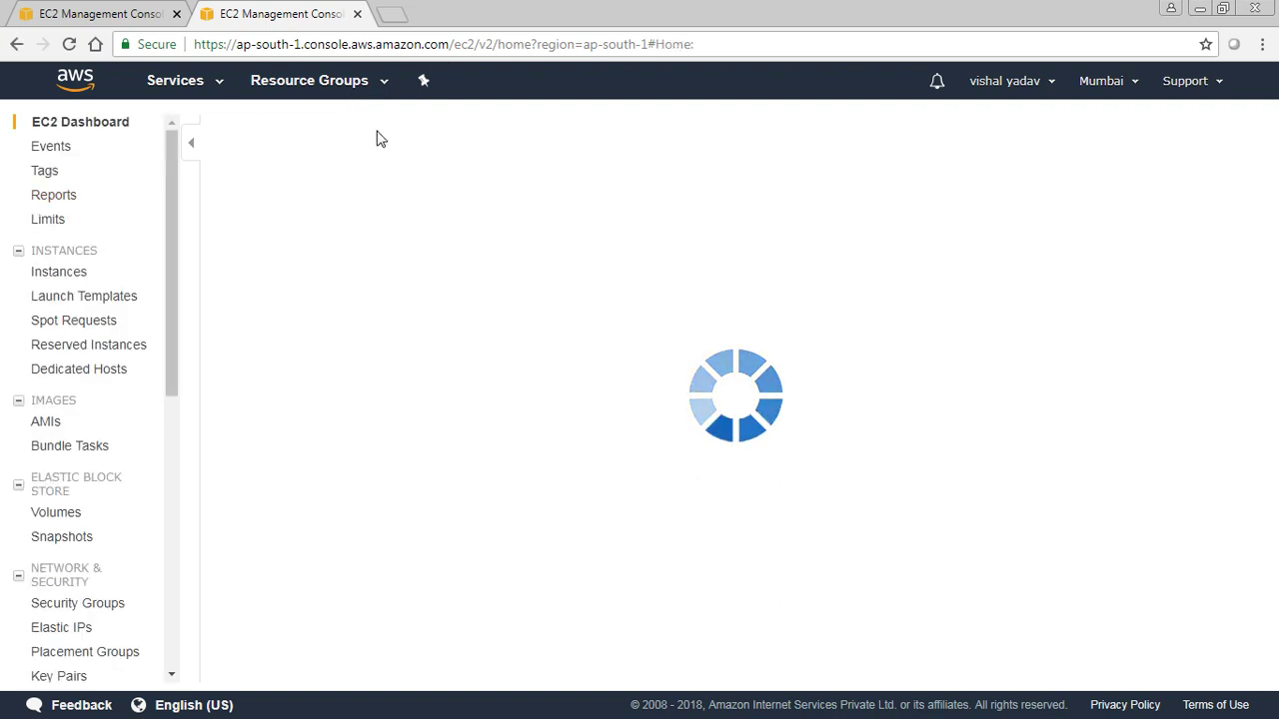
{"action": "left_click", "coordinate": [328, 190]}
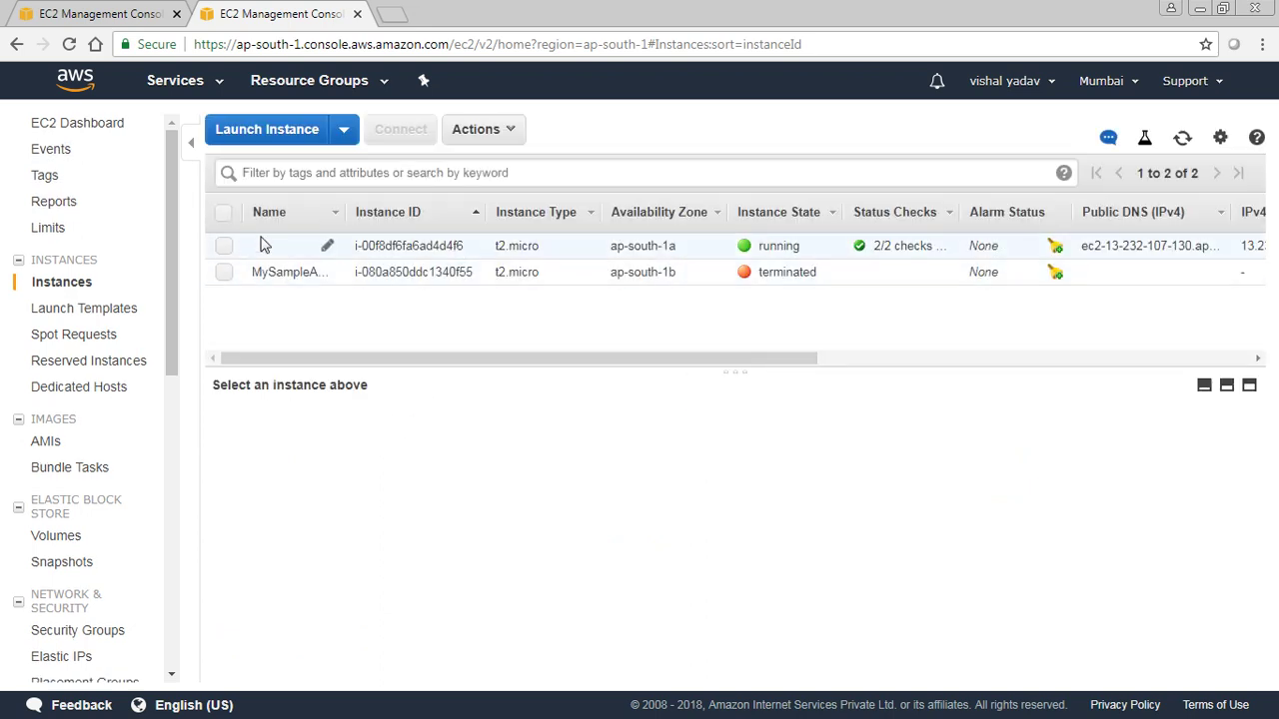
Step: Check the availability zone of the running t2.micro instance, and return to the volume creation form
{"action": "left_click", "coordinate": [224, 245]}
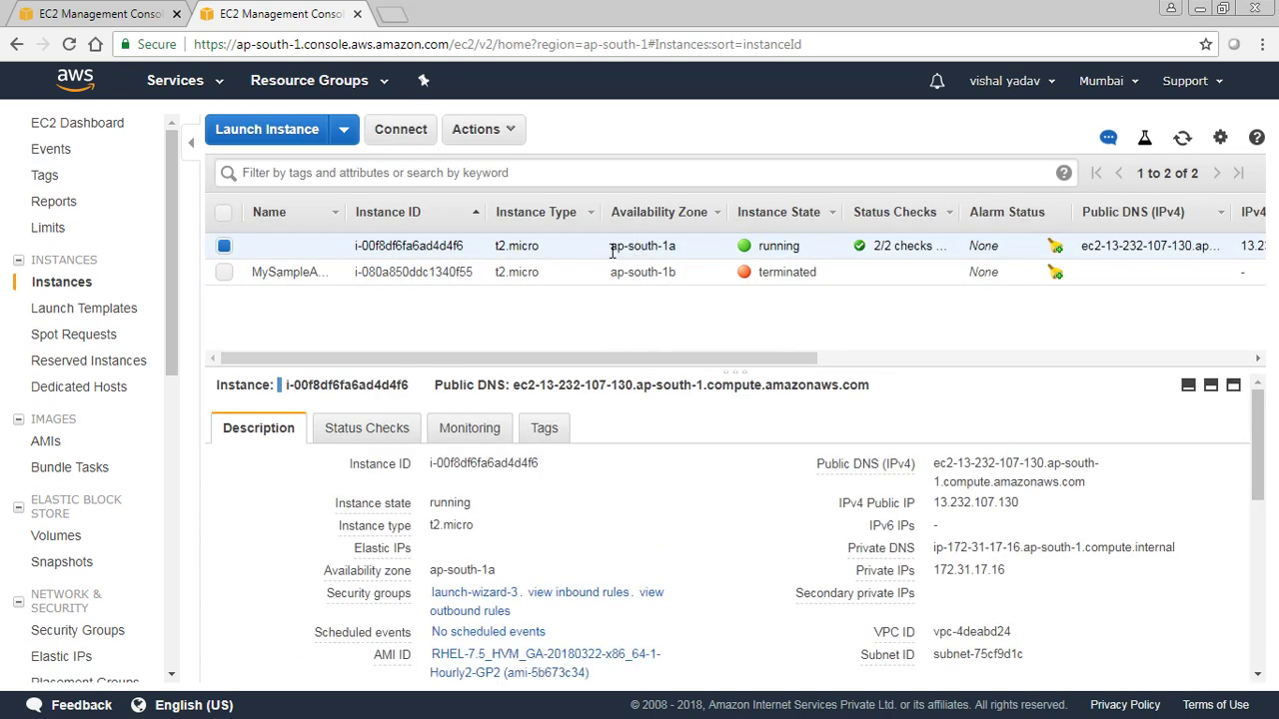
{"action": "left_click_drag", "start_coordinate": [611, 247], "coordinate": [685, 260]}
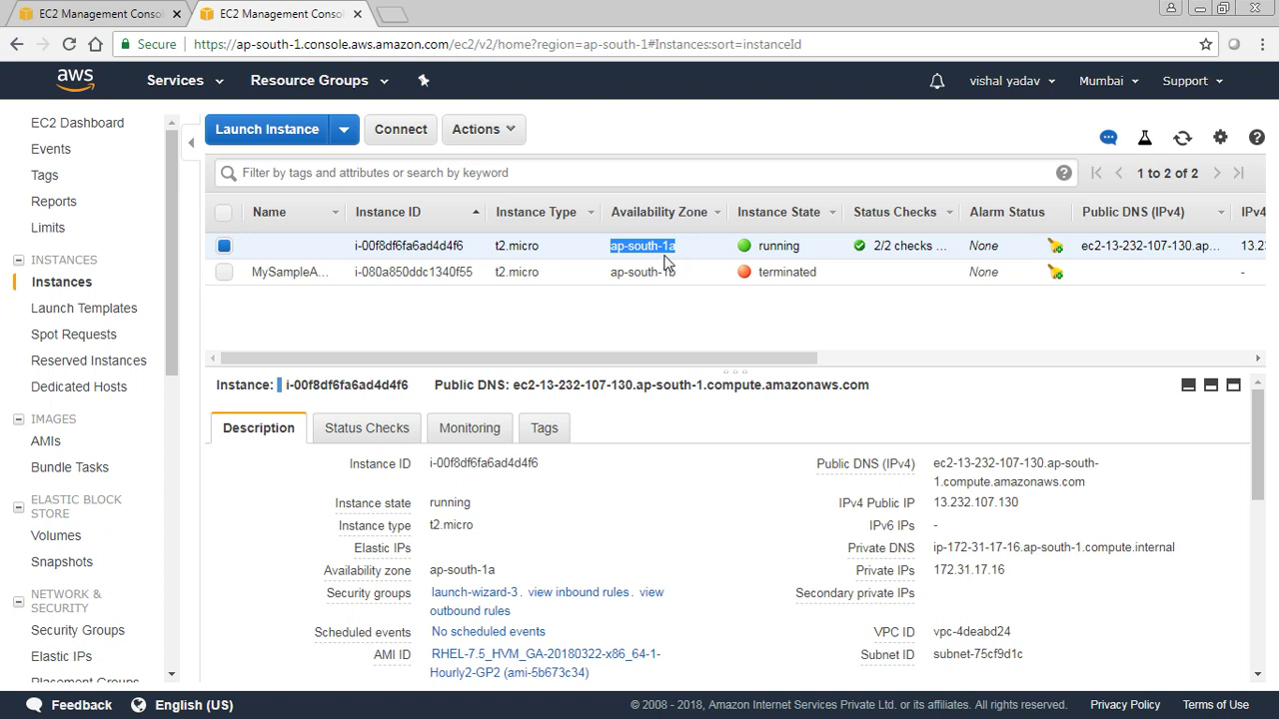
{"action": "left_click", "coordinate": [670, 527]}
{"action": "scroll", "coordinate": [669, 526], "scroll_direction": "down", "scroll_amount": 1}
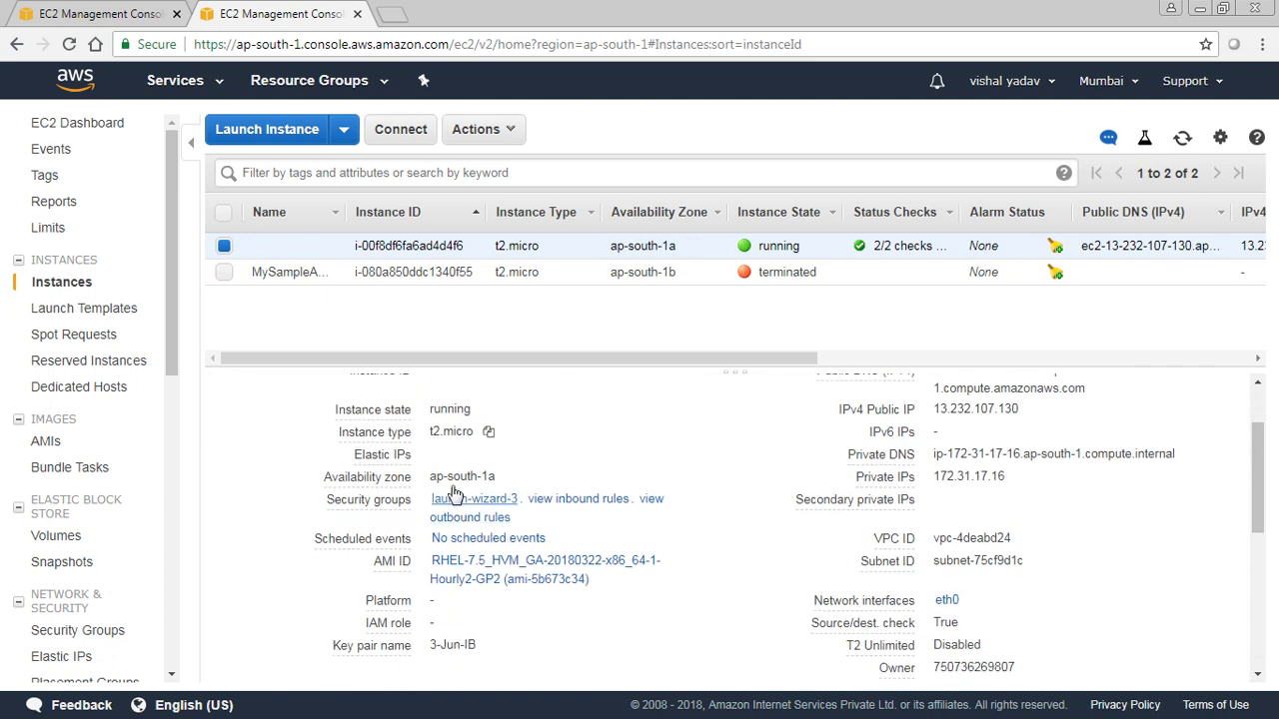
{"action": "left_click_drag", "start_coordinate": [430, 476], "coordinate": [496, 476]}
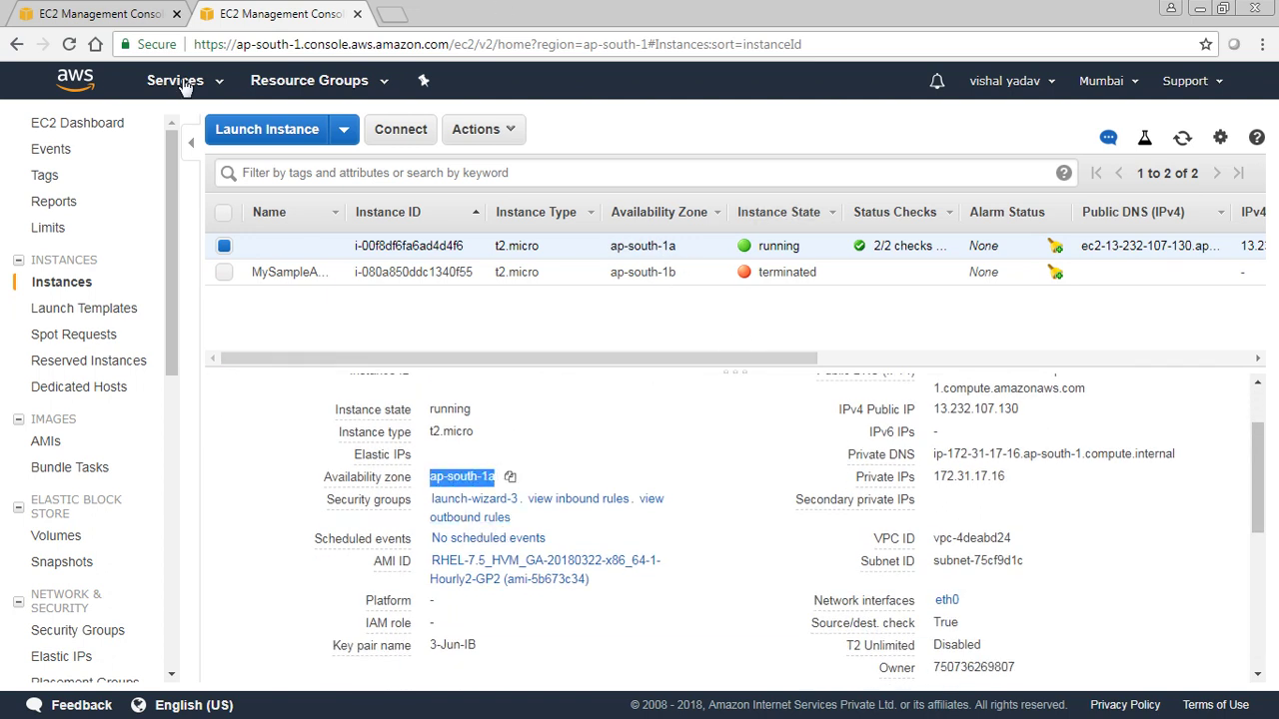
{"action": "left_click", "coordinate": [136, 18]}
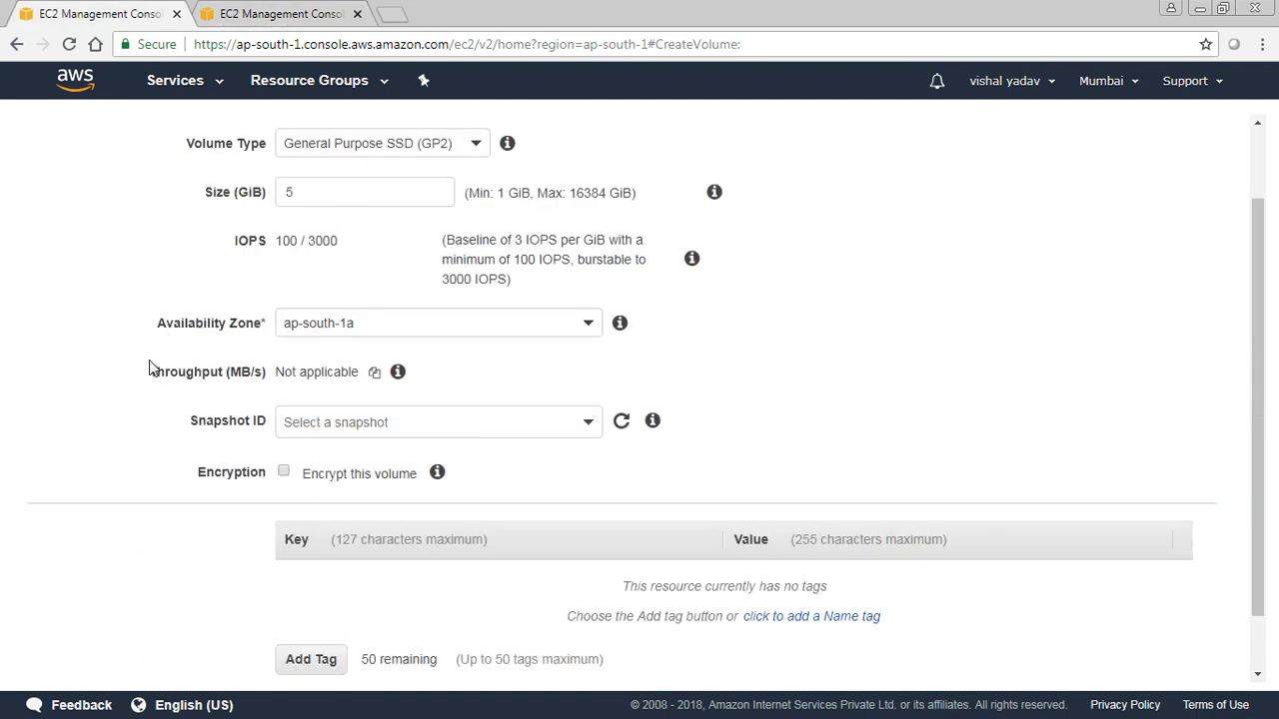
Step: Add a tag with key Name and value SecondaryDisk, create the volume, and close the confirmation
{"action": "scroll", "coordinate": [494, 427], "scroll_direction": "up", "scroll_amount": 1}
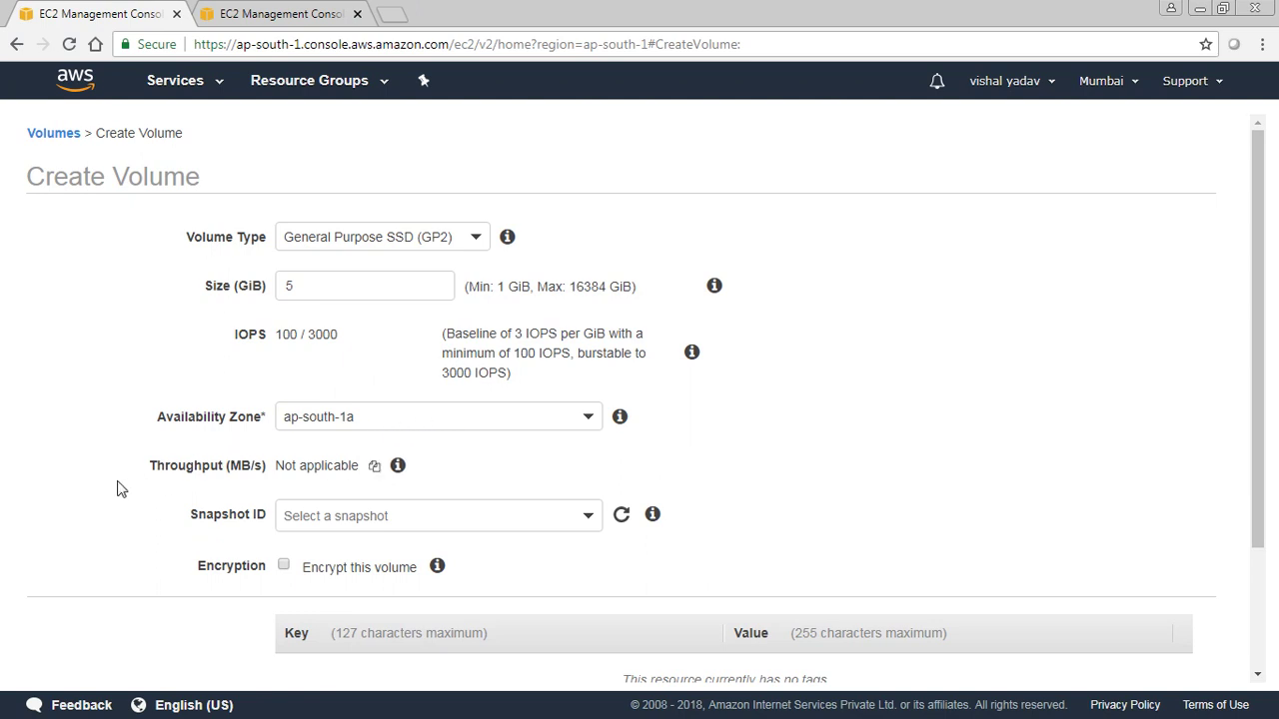
{"action": "scroll", "coordinate": [482, 289], "scroll_direction": "down", "scroll_amount": 1}
{"action": "scroll", "coordinate": [227, 549], "scroll_direction": "down", "scroll_amount": 1}
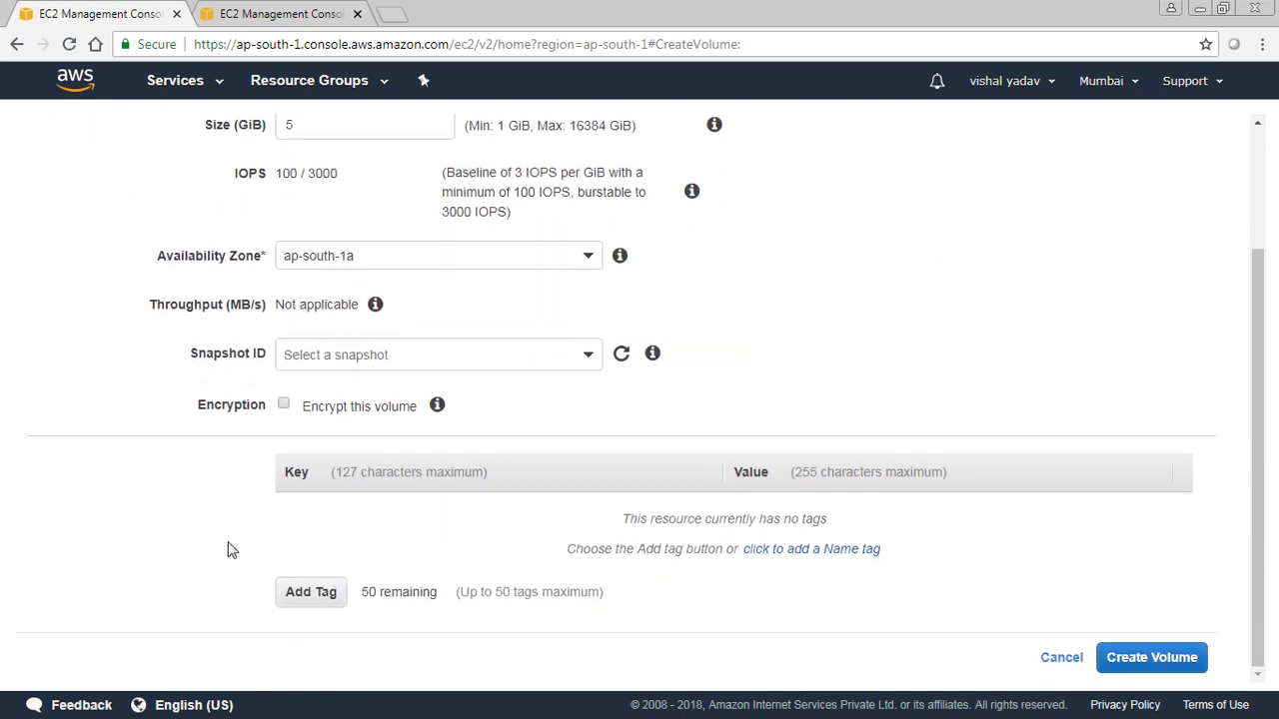
{"action": "left_click", "coordinate": [312, 592]}
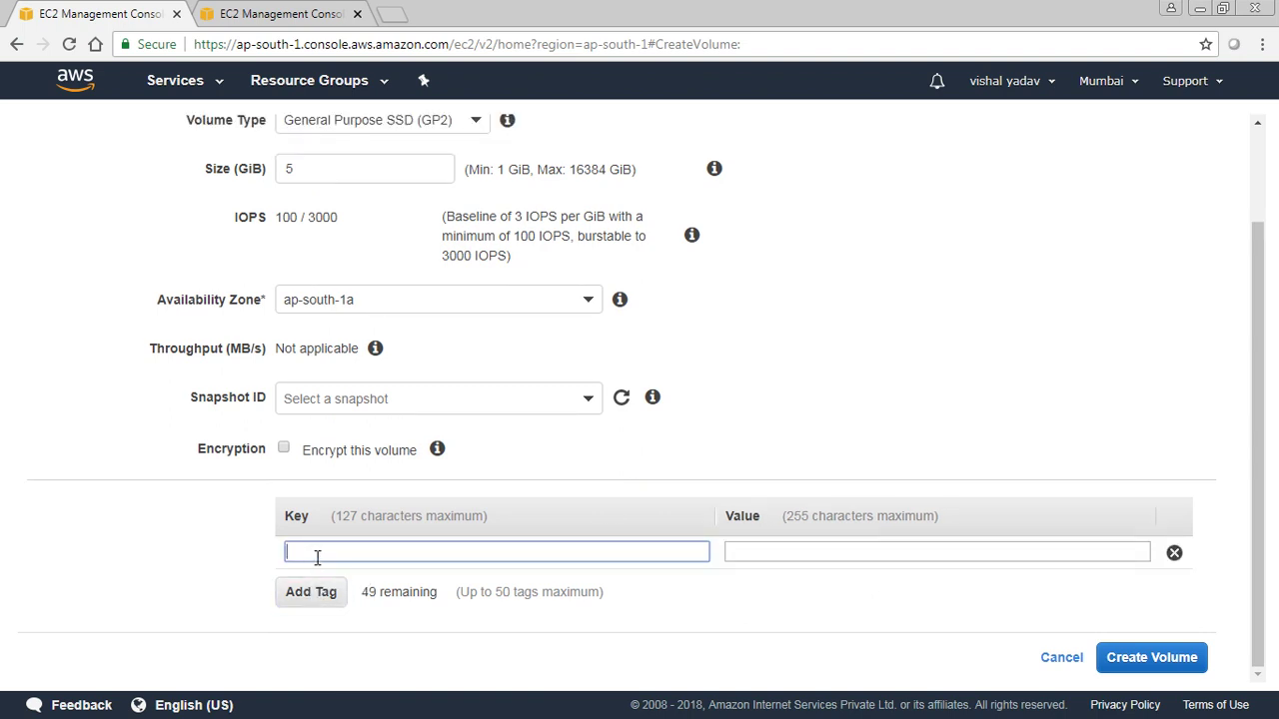
{"action": "type", "text": "Name"}
{"action": "key", "text": "Tab"}
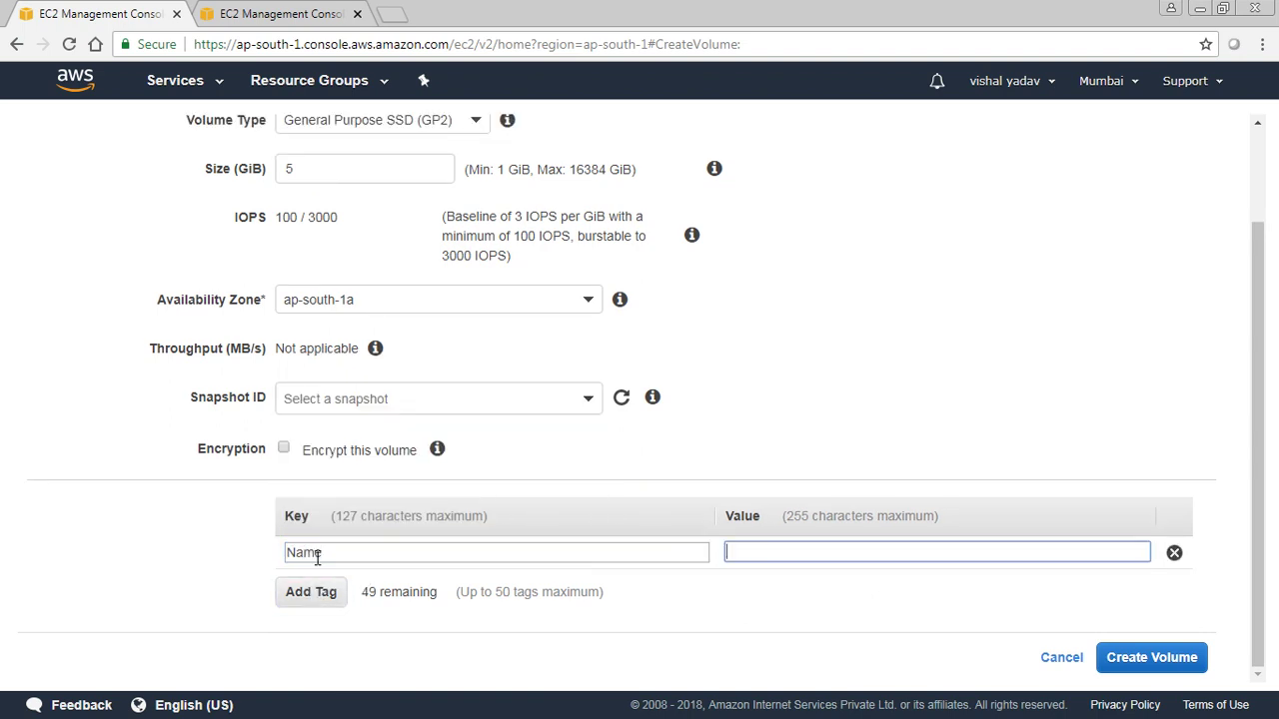
{"action": "type", "text": "Second"}
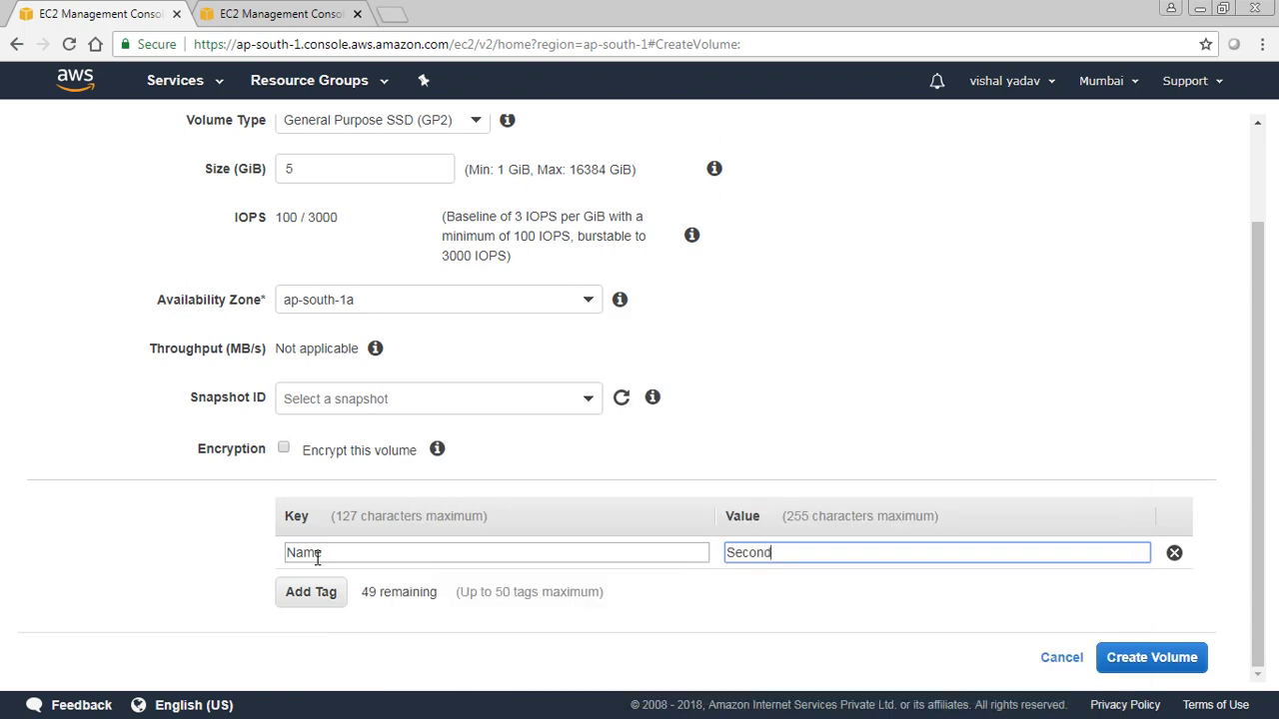
{"action": "type", "text": "aryDisk"}
{"action": "left_click", "coordinate": [1114, 665]}
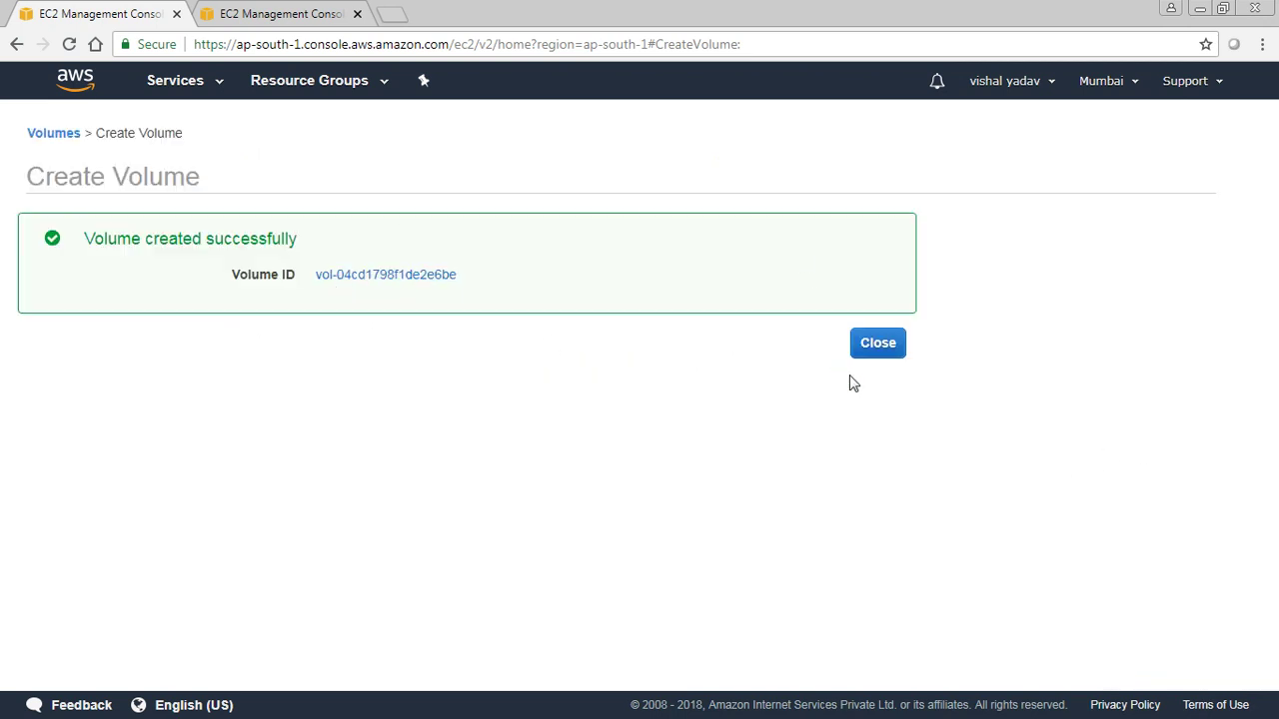
{"action": "left_click", "coordinate": [885, 352]}
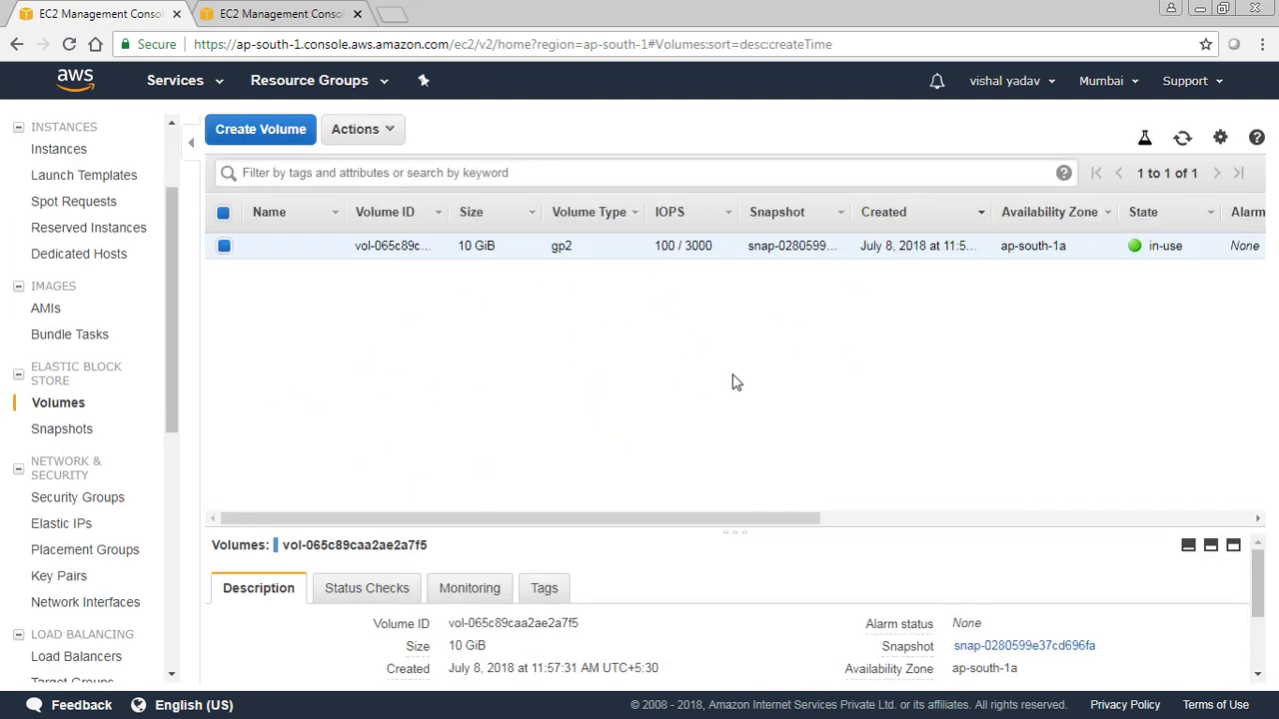
Step: Refresh the volume list and attach only the SecondaryDisk volume to the running instance as device /dev/sdf
{"action": "left_click", "coordinate": [1181, 137]}
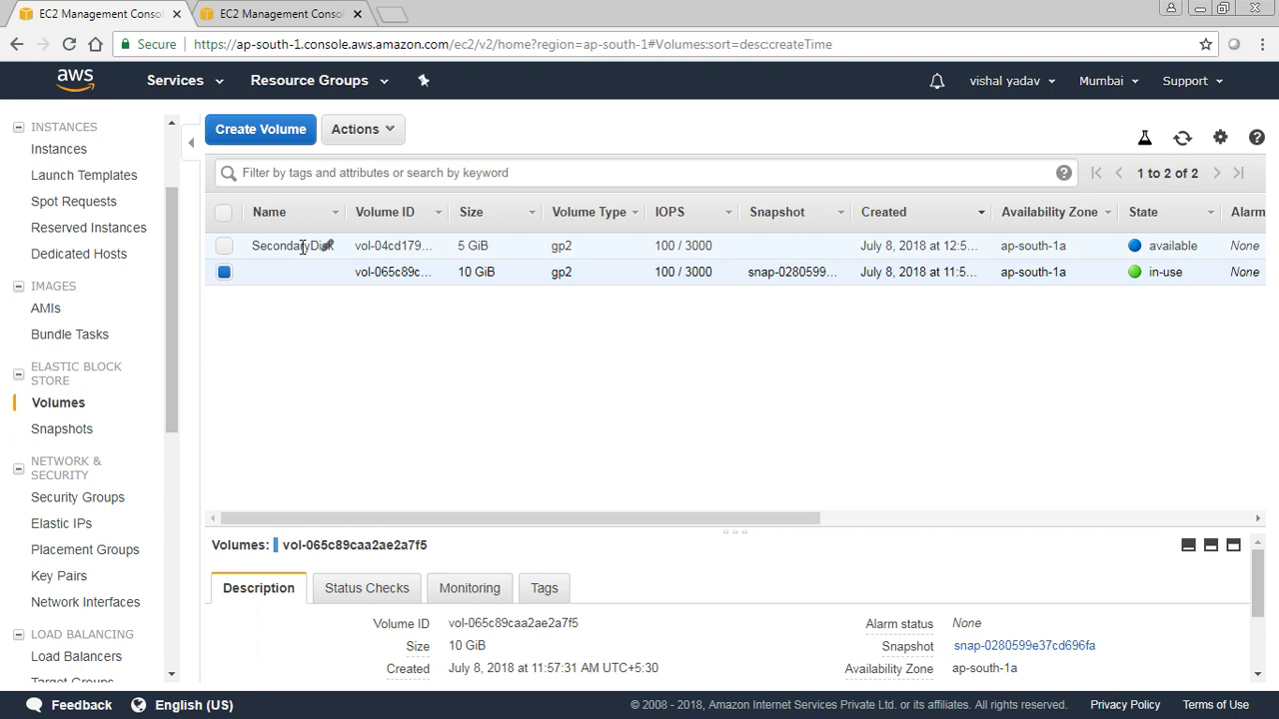
{"action": "left_click", "coordinate": [225, 273]}
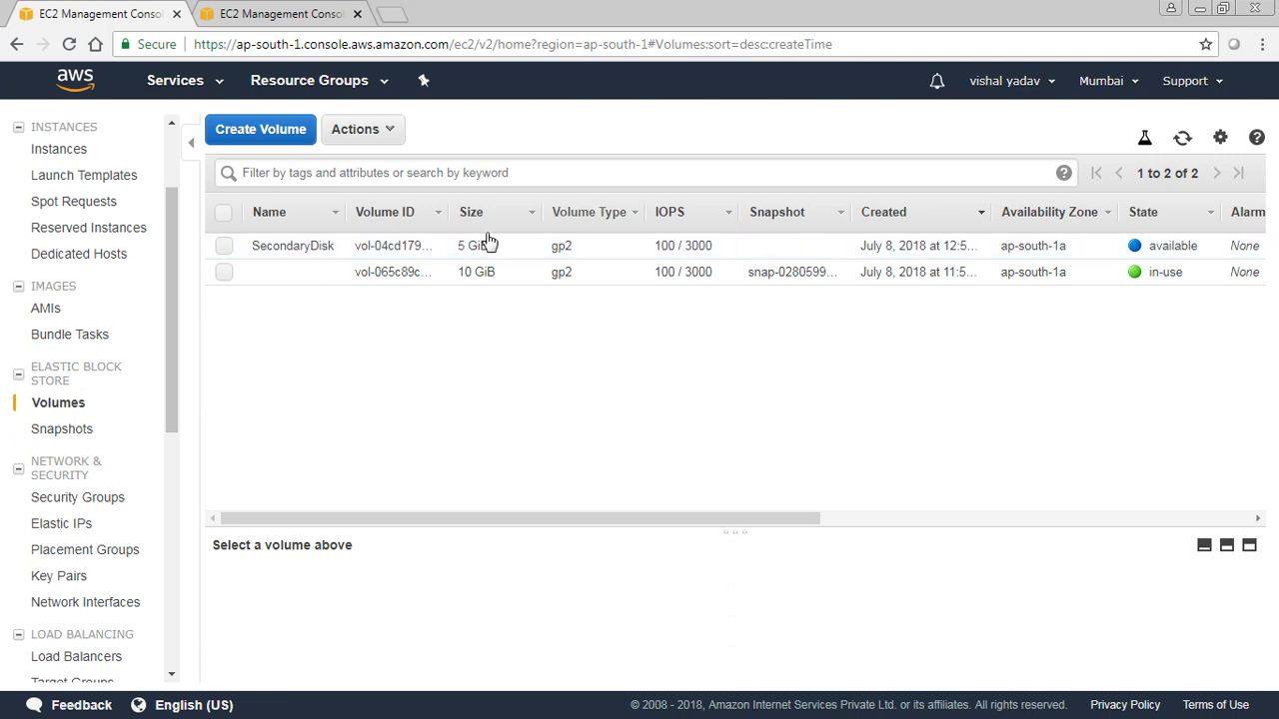
{"action": "left_click", "coordinate": [224, 245]}
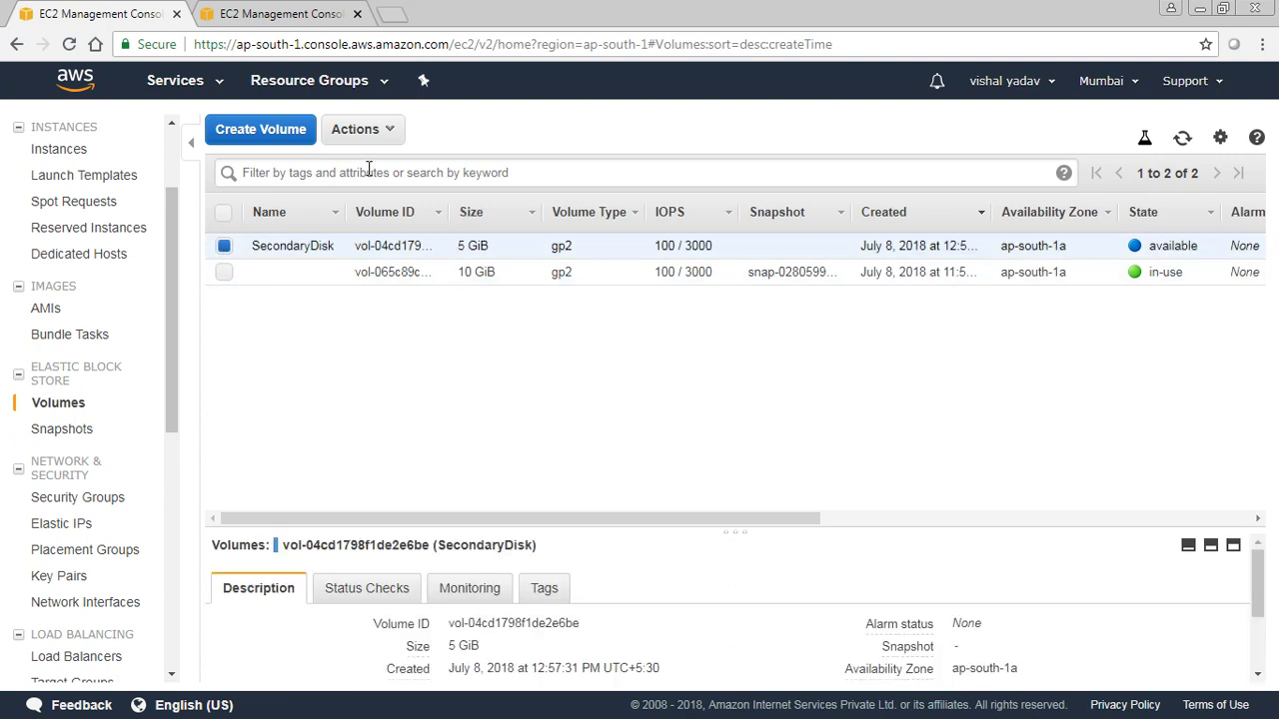
{"action": "left_click", "coordinate": [400, 138]}
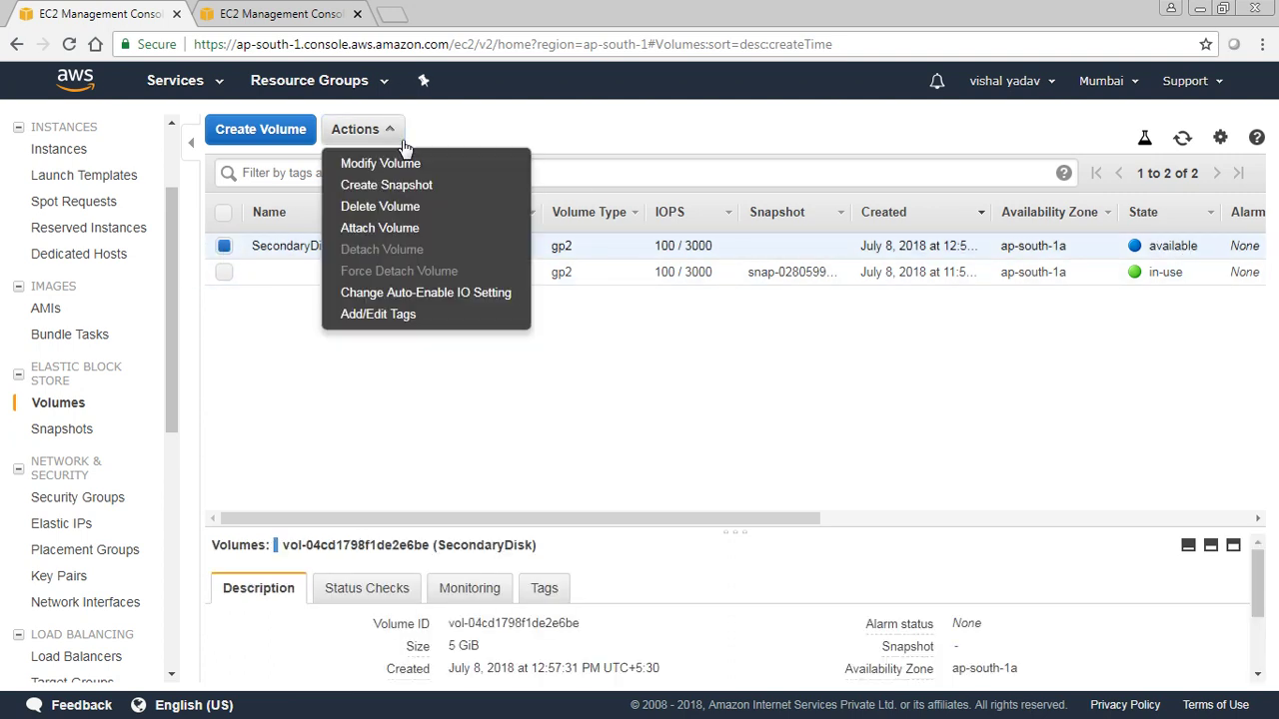
{"action": "left_click", "coordinate": [377, 228]}
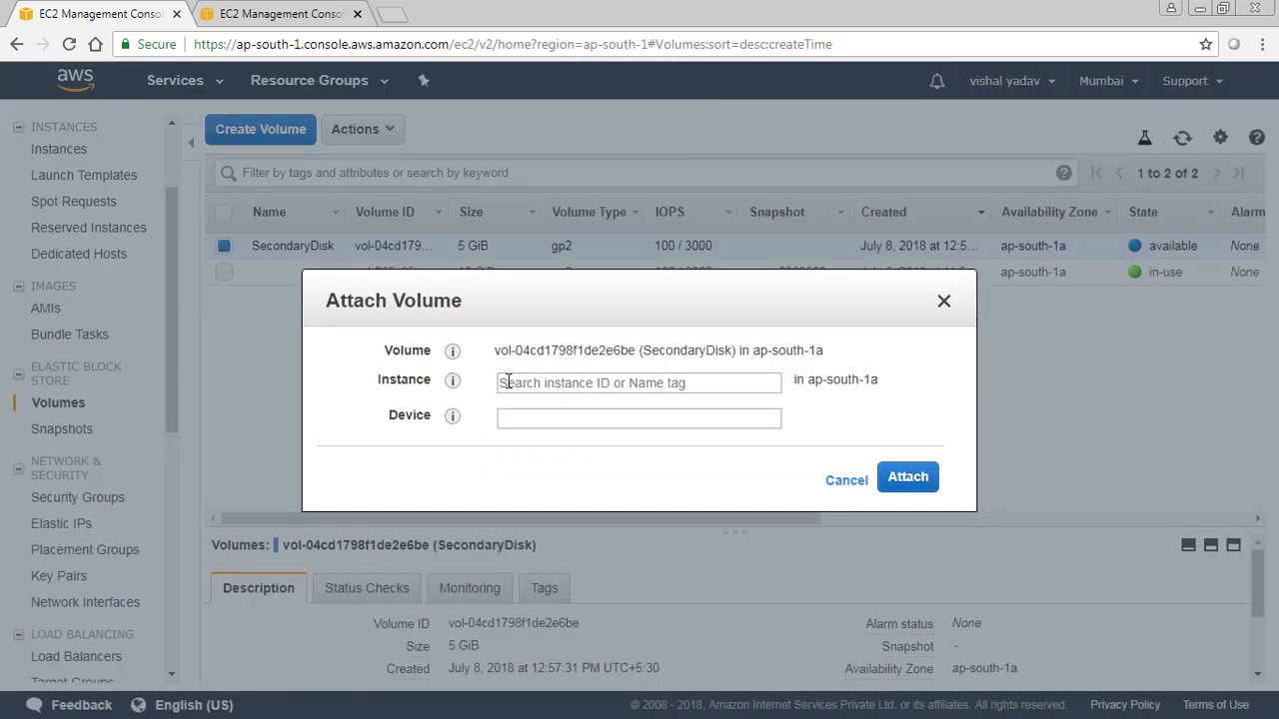
{"action": "left_click", "coordinate": [541, 383]}
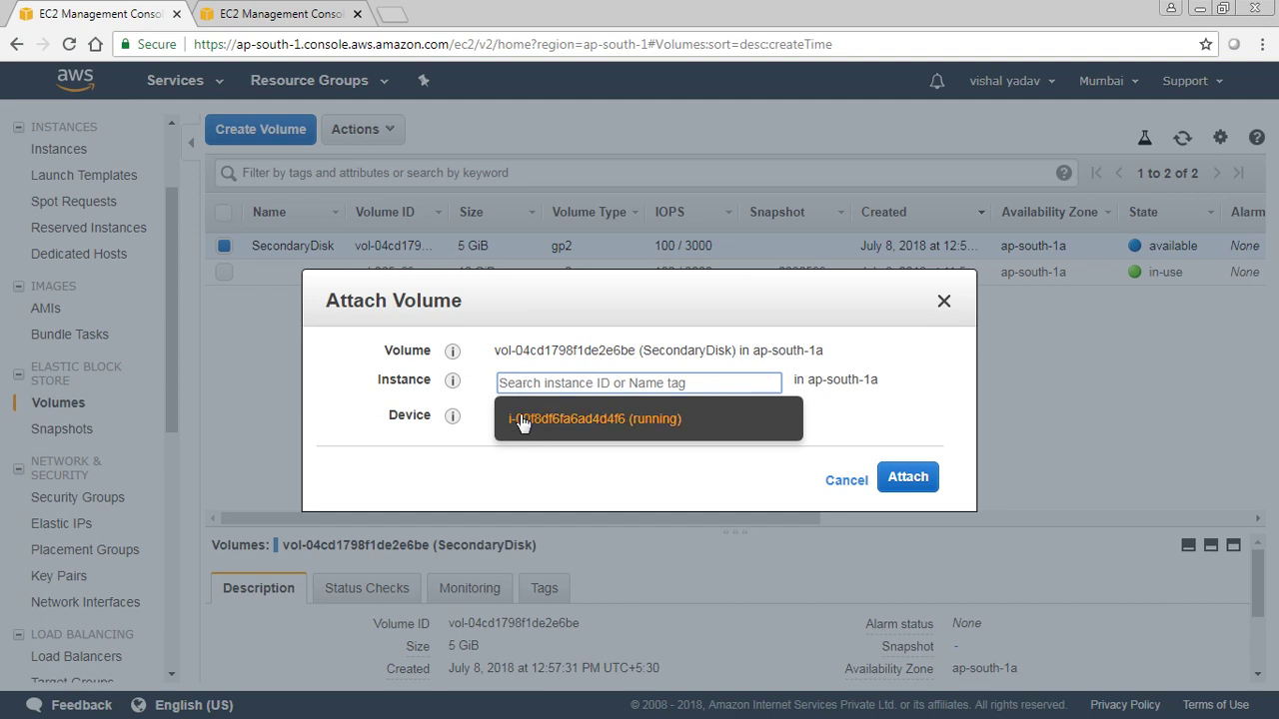
{"action": "left_click", "coordinate": [548, 424]}
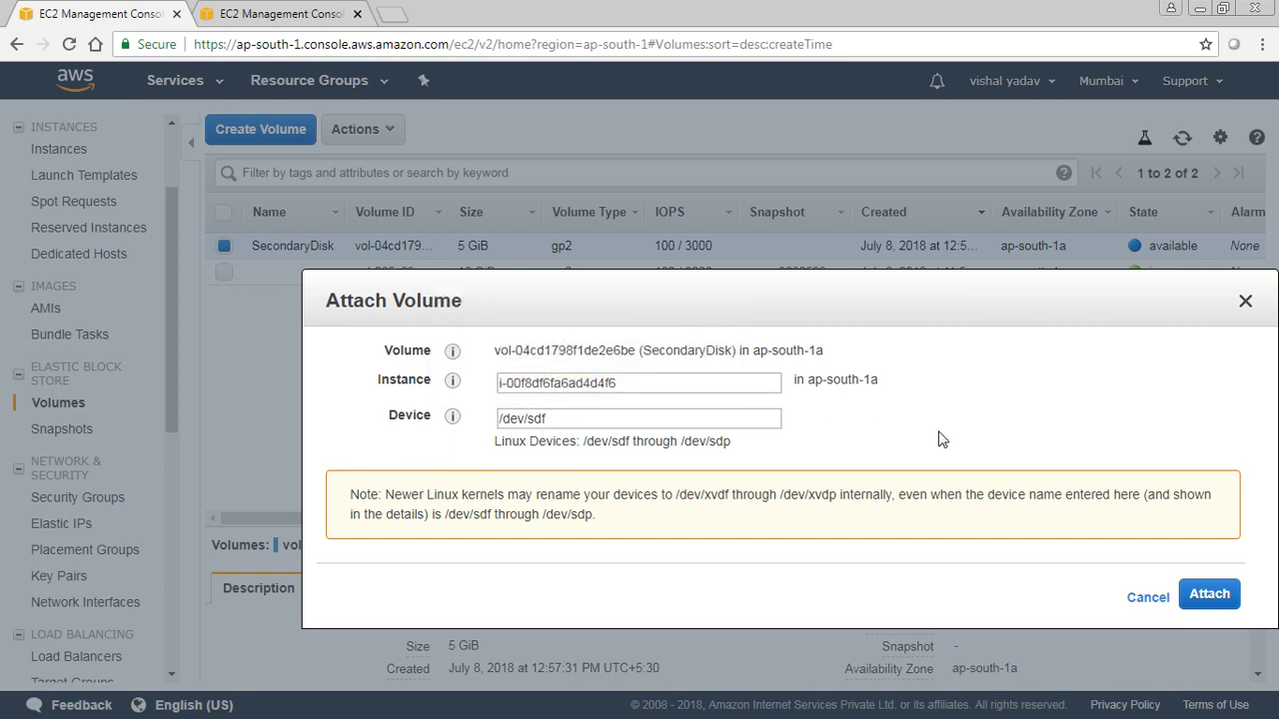
{"action": "left_click", "coordinate": [1211, 596]}
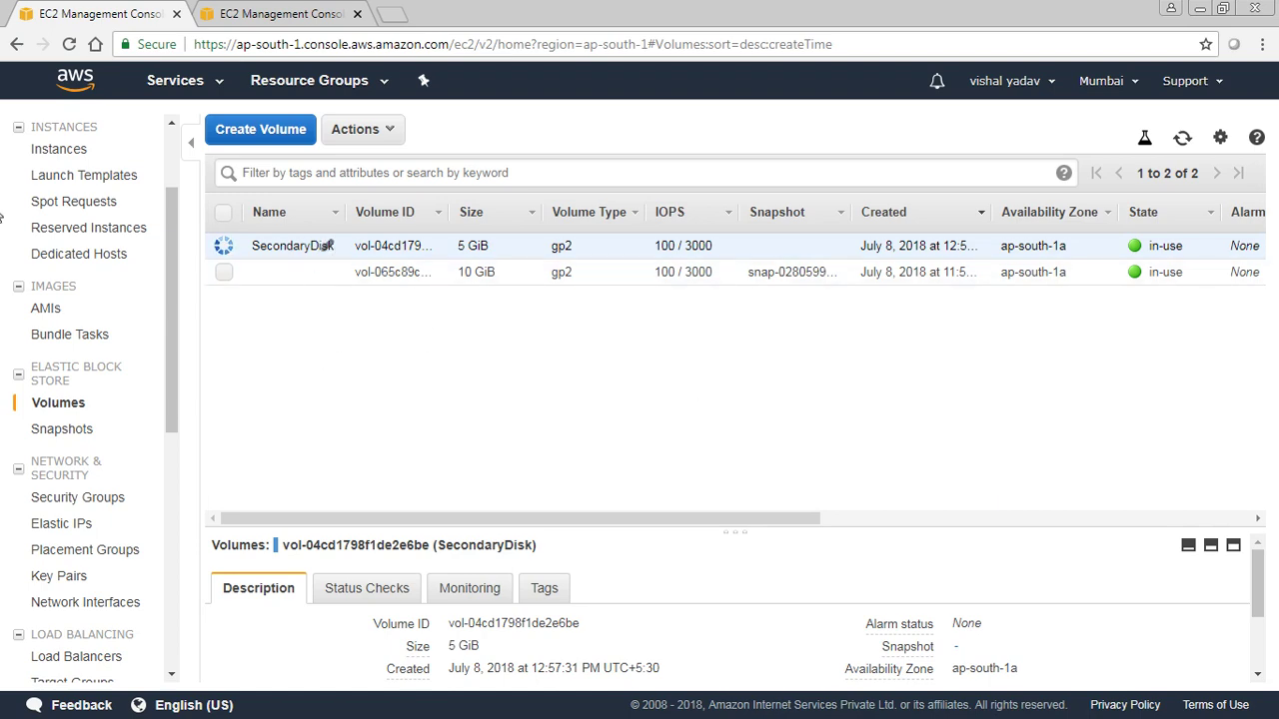
Step: Switch to the PuTTY root session, enlarge its window, and list the disks with fdisk -l to check the /dev/xvdf entry
{"action": "key", "text": "alt+Tab"}
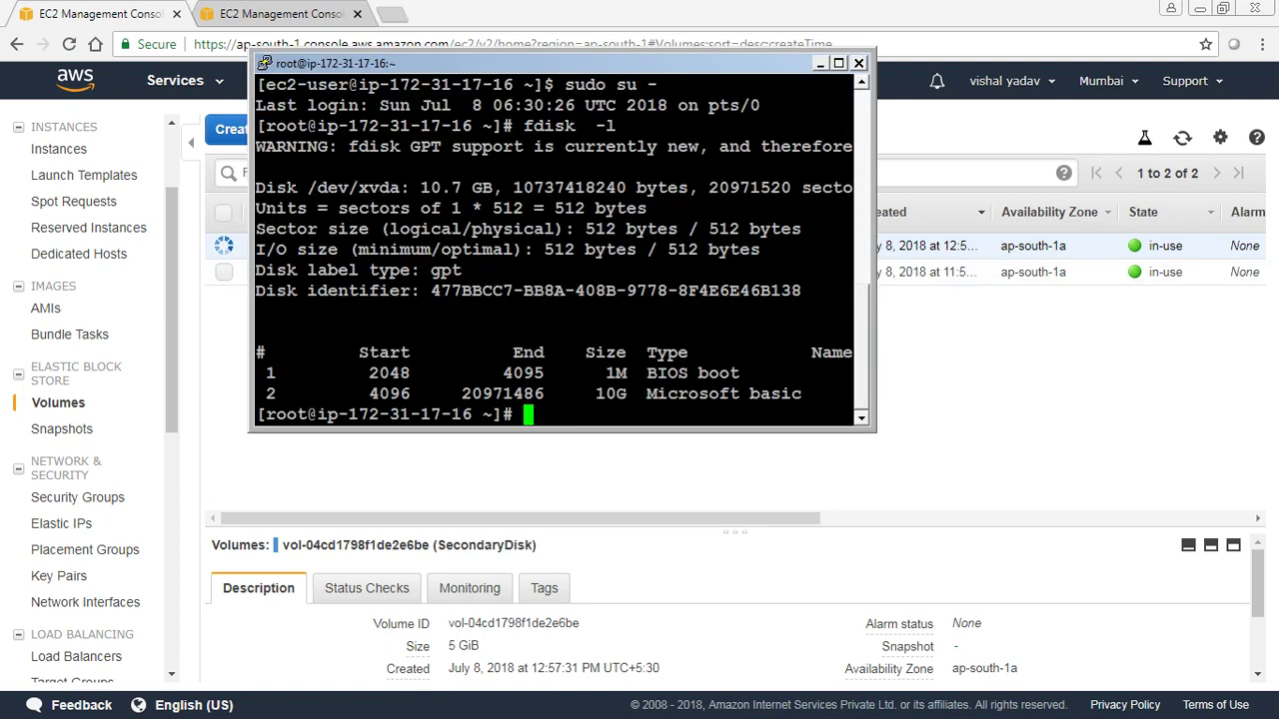
{"action": "left_click_drag", "start_coordinate": [470, 68], "coordinate": [630, 91]}
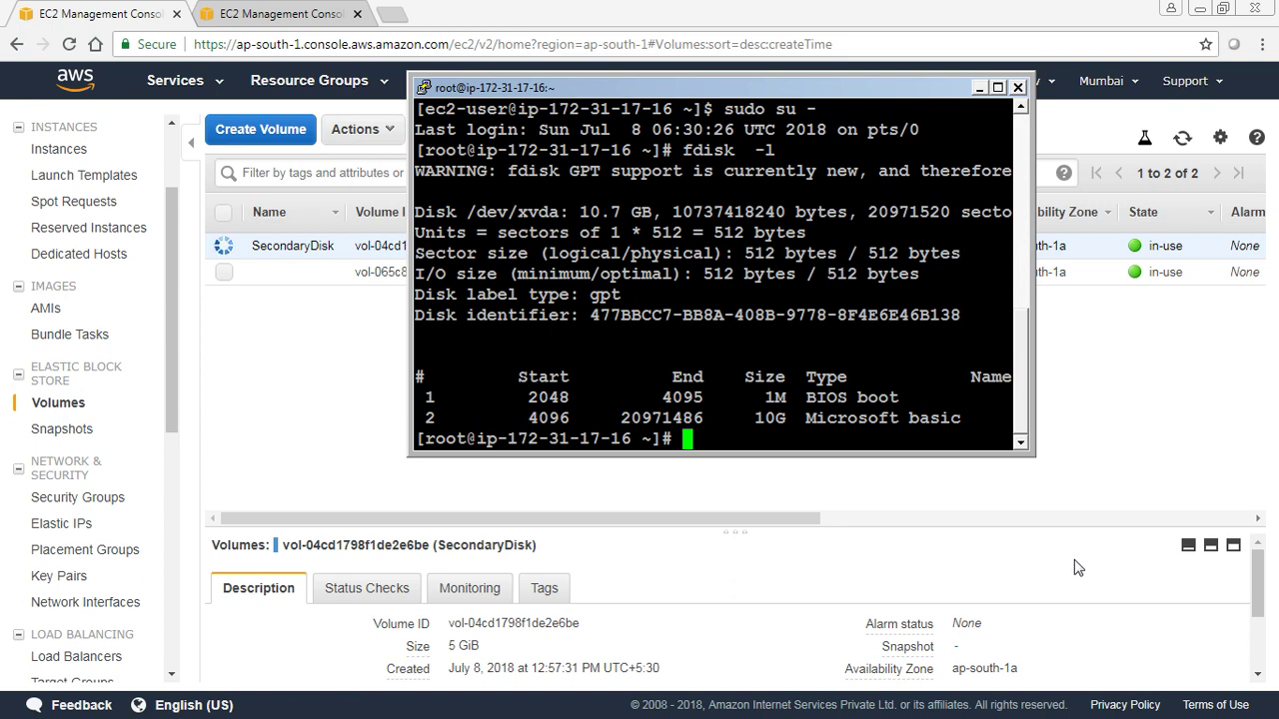
{"action": "left_click_drag", "start_coordinate": [1035, 458], "coordinate": [1231, 556]}
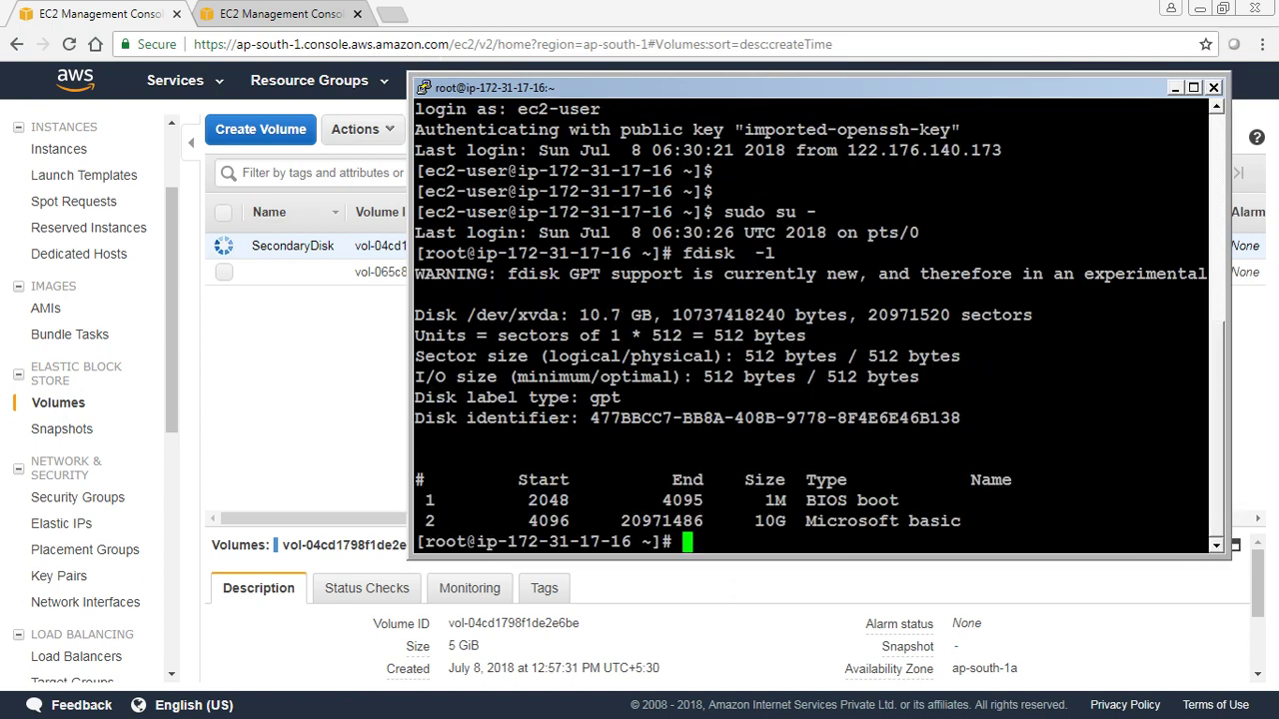
{"action": "type", "text": "fdisk -l"}
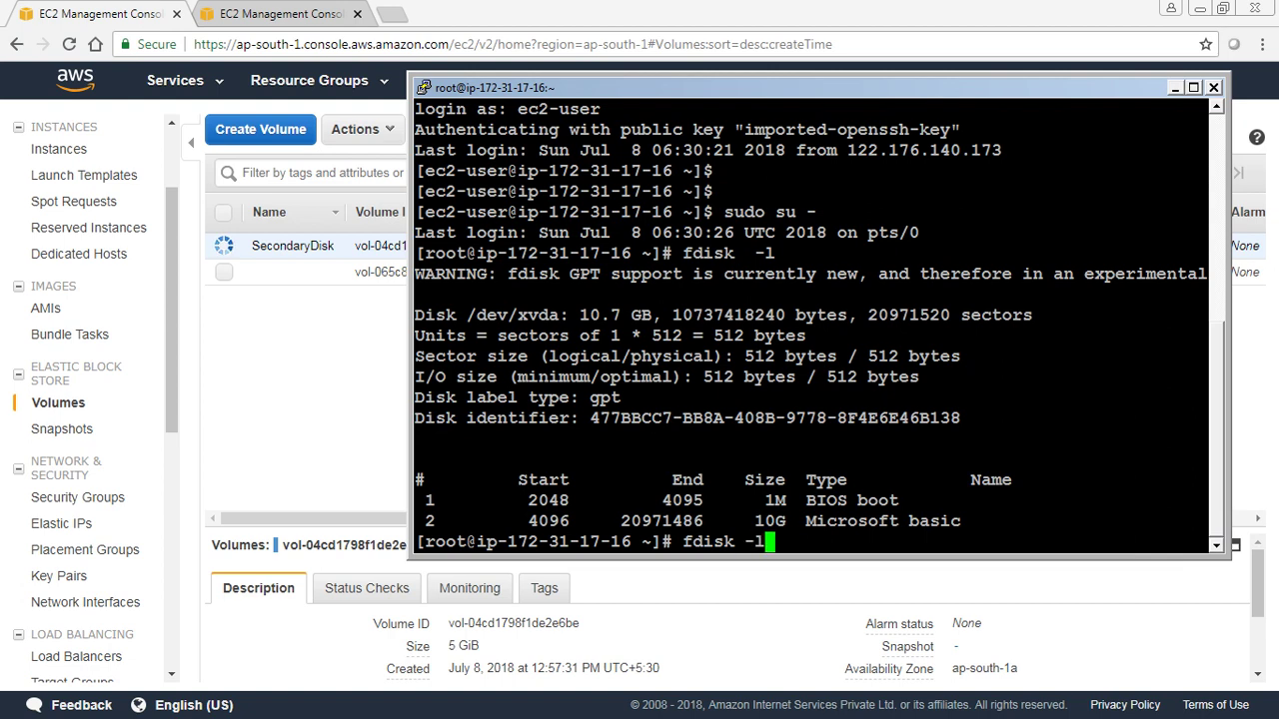
{"action": "key", "text": "Return"}
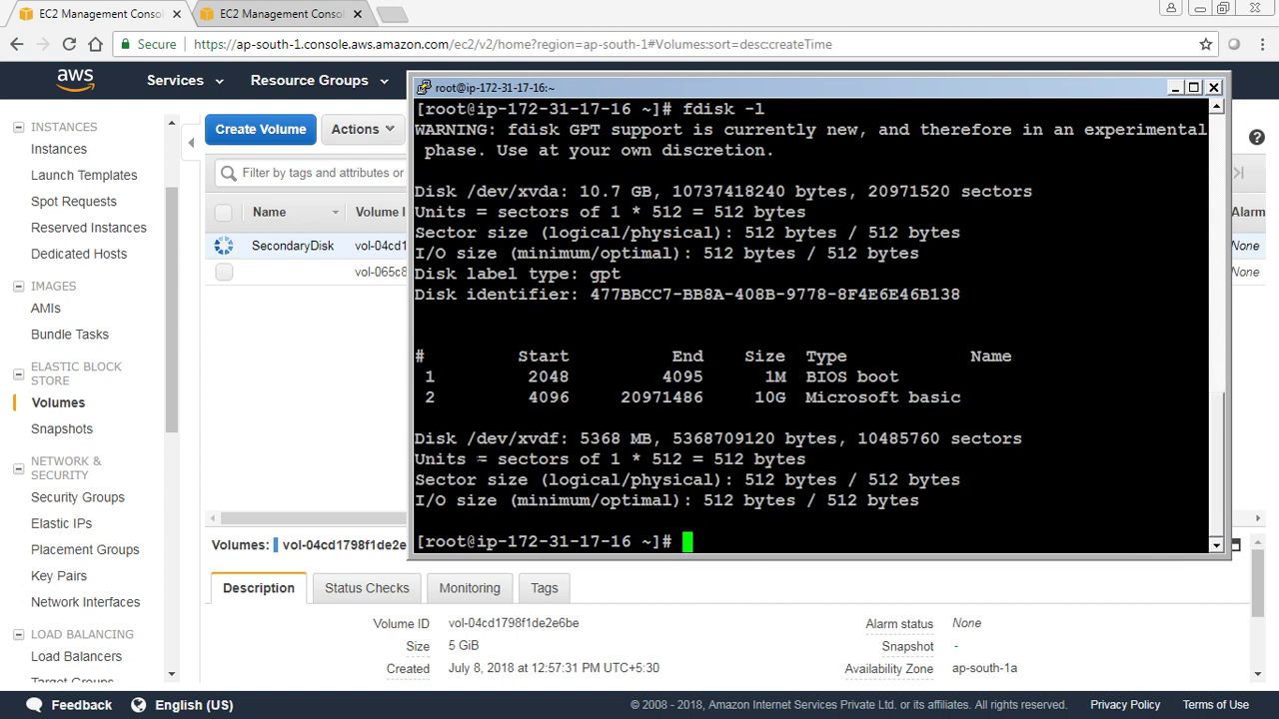
{"action": "left_click_drag", "start_coordinate": [457, 440], "coordinate": [646, 442]}
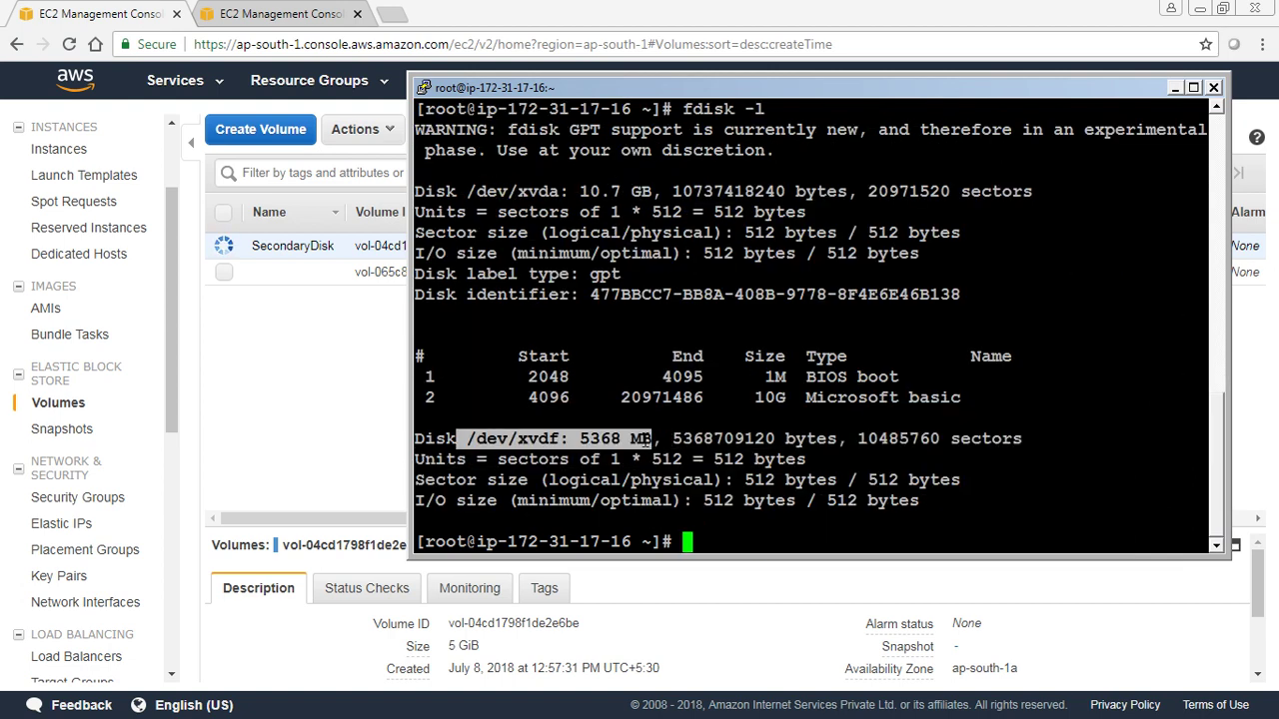
{"action": "left_click", "coordinate": [646, 439]}
{"action": "left_click_drag", "start_coordinate": [414, 440], "coordinate": [634, 440]}
{"action": "left_click", "coordinate": [595, 440]}
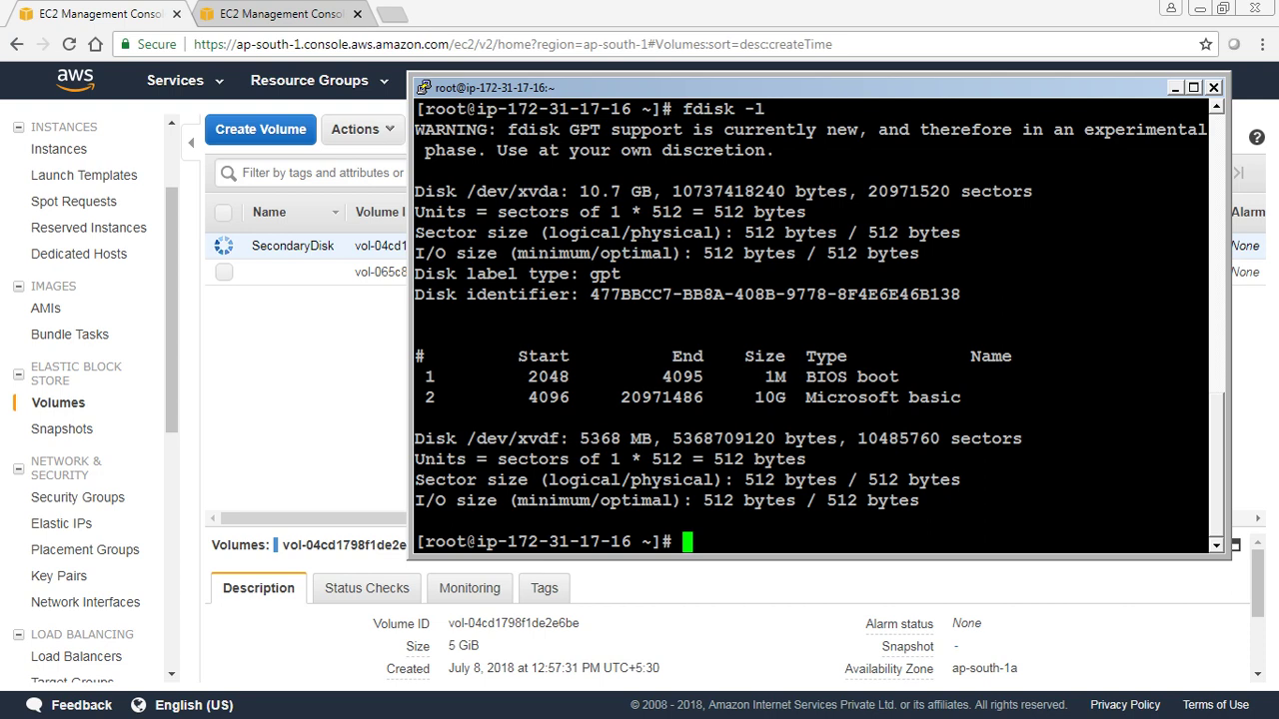
Step: Format the /dev/xvdf disk with an XFS file system using mkfs.xfs
{"action": "key", "text": "Return"}
{"action": "key", "text": "Return"}
{"action": "key", "text": "Return"}
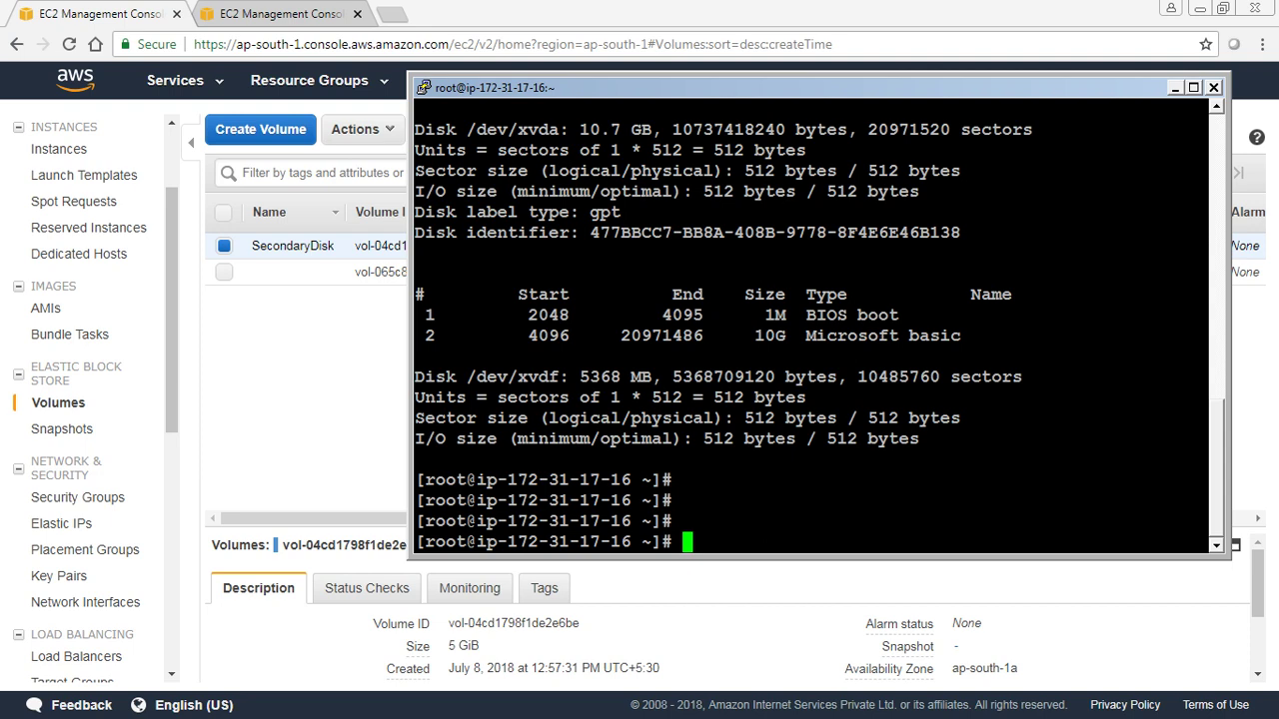
{"action": "type", "text": "mkfs.xfs "}
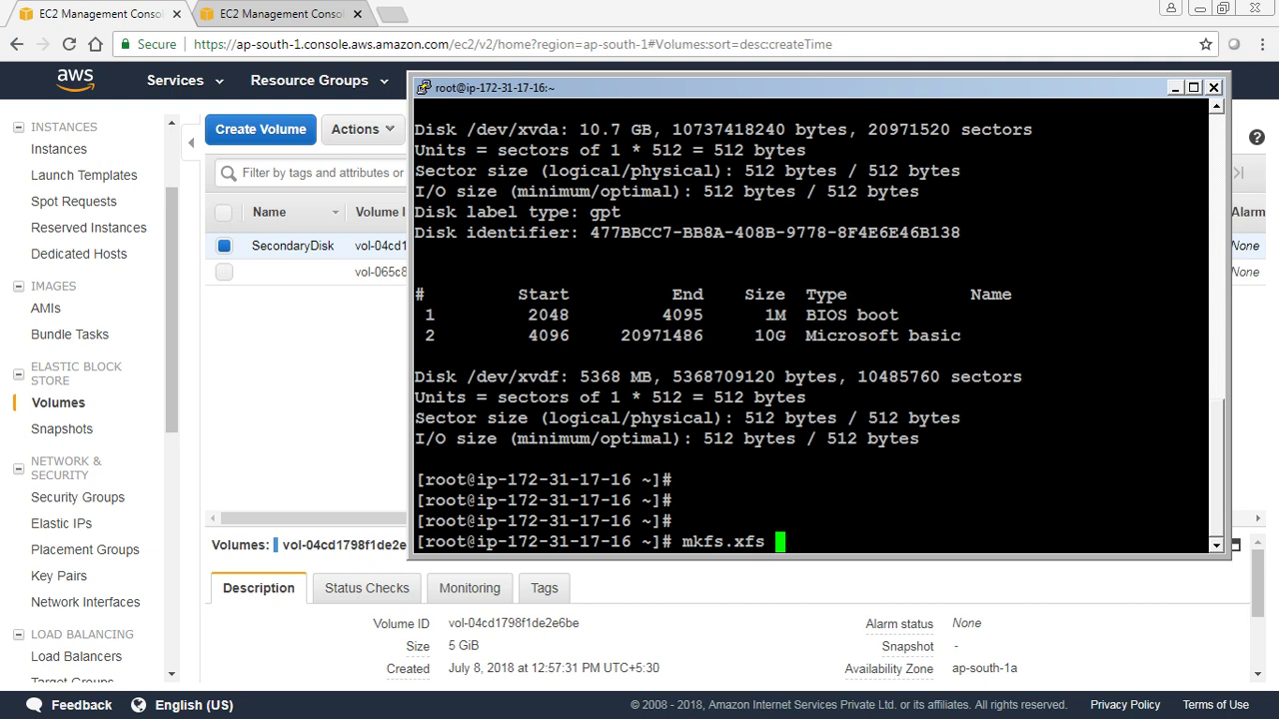
{"action": "type", "text": "/dev/xvdf"}
{"action": "key", "text": "Return"}
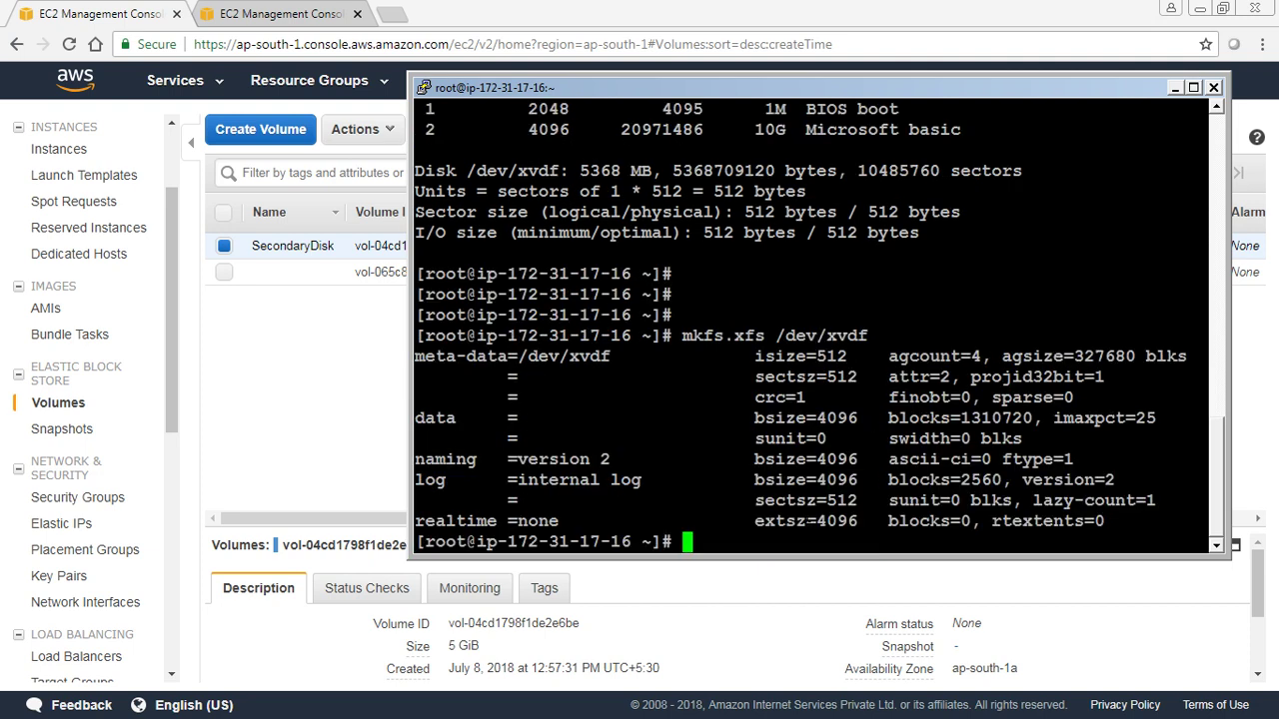
Step: Create a directory named /itbrains at the file system root as the mount point
{"action": "key", "text": "Return"}
{"action": "key", "text": "Return"}
{"action": "key", "text": "Return"}
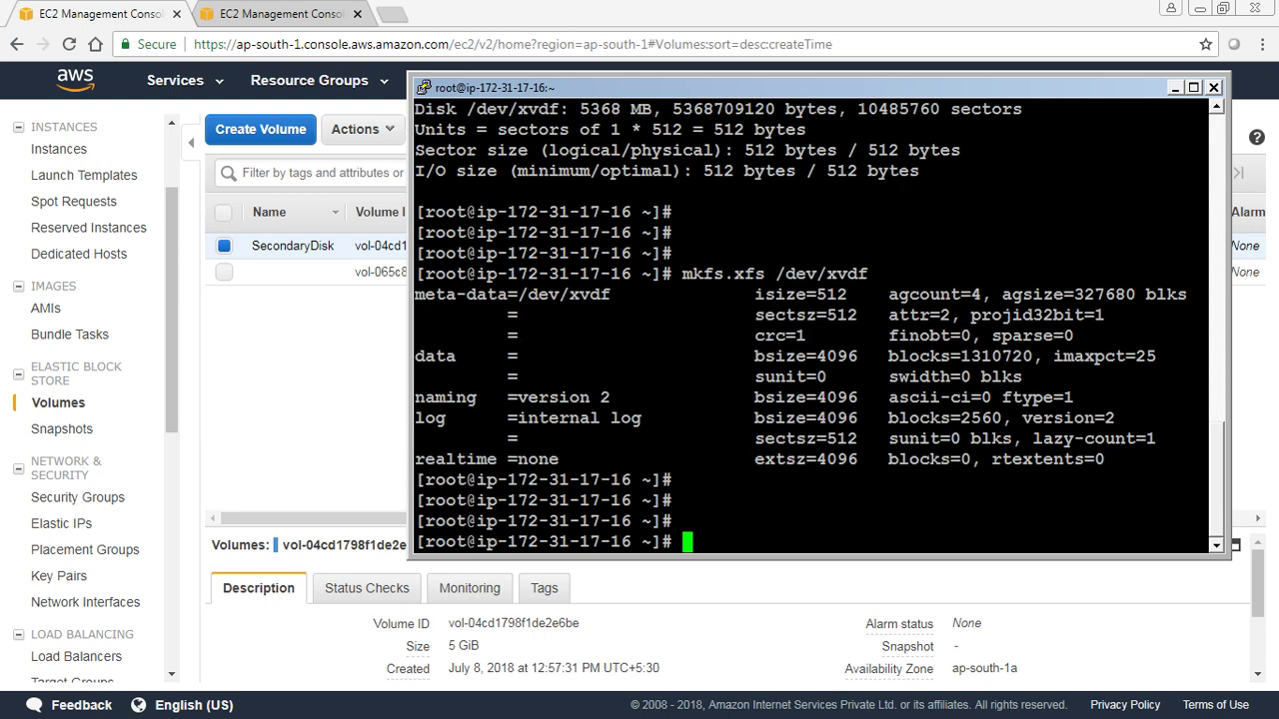
{"action": "type", "text": "mkdir /ibt"}
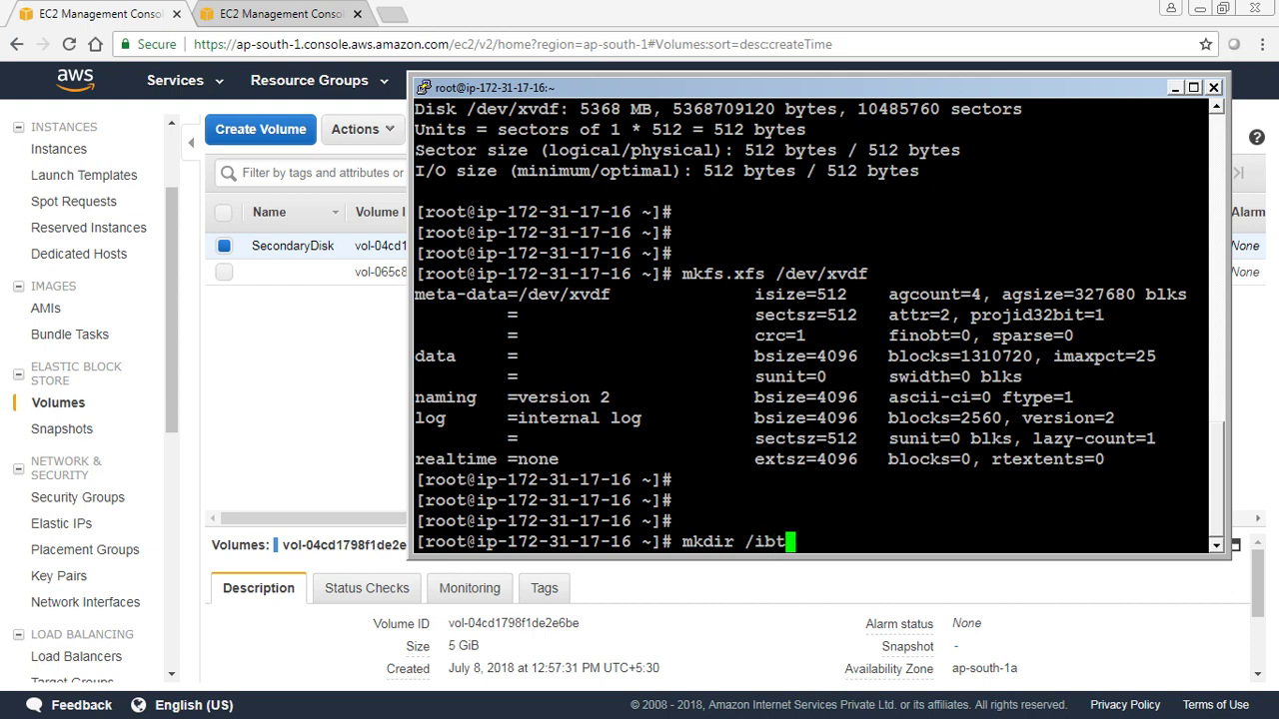
{"action": "key", "text": "BackSpace"}
{"action": "key", "text": "BackSpace"}
{"action": "type", "text": "tb"}
{"action": "key", "text": "BackSpace"}
{"action": "type", "text": "brains"}
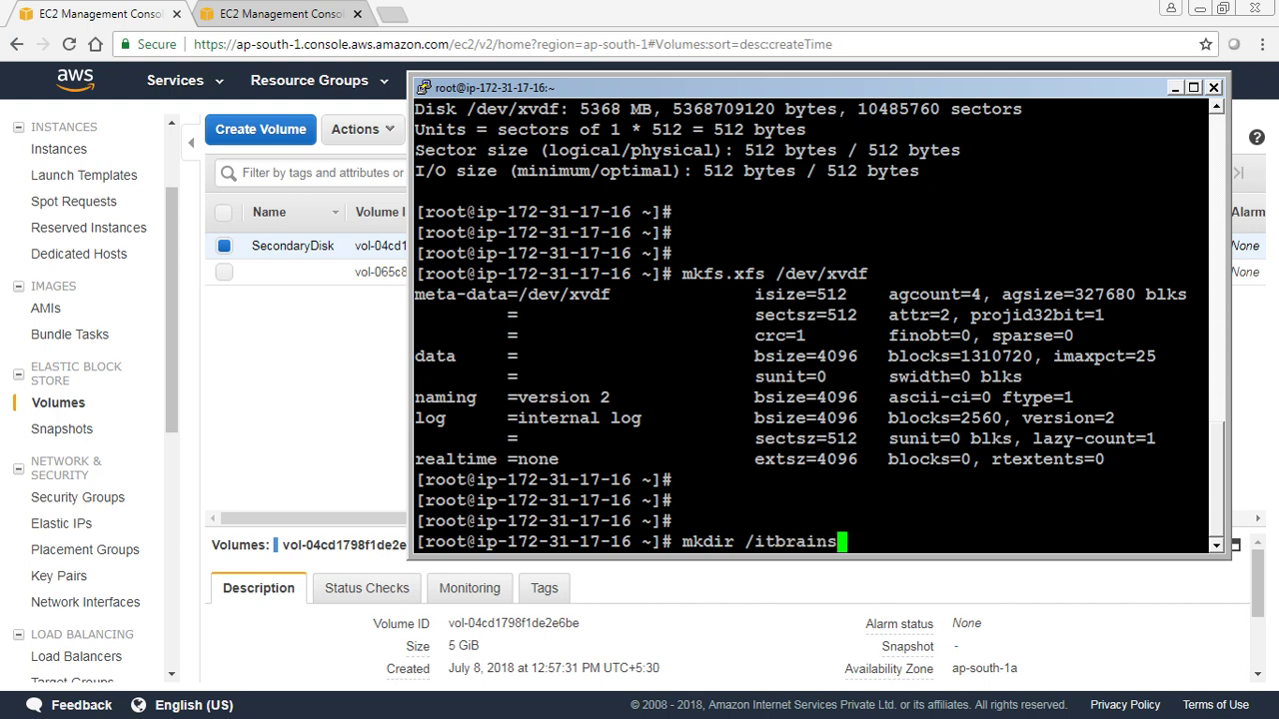
{"action": "key", "text": "Return"}
{"action": "key", "text": "Return"}
Step: Mount /dev/xvdf on the /itbrains directory
{"action": "type", "text": "mou"}
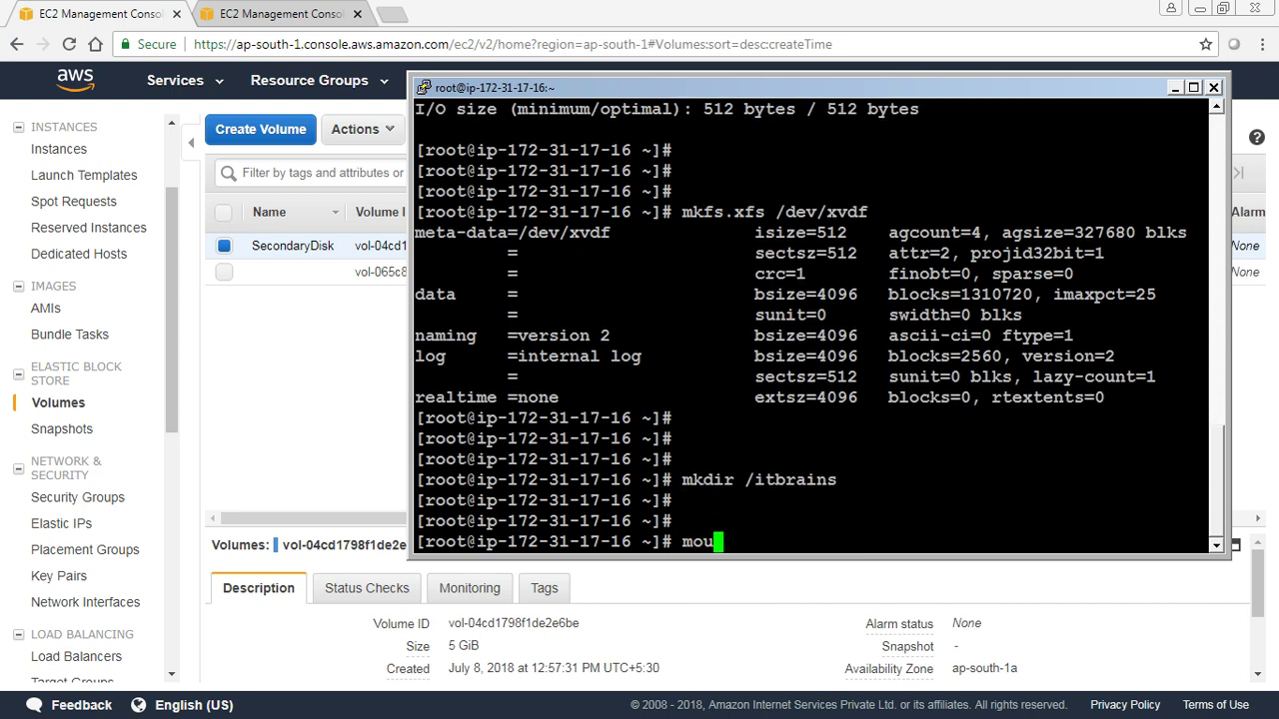
{"action": "type", "text": "nt /dev/"}
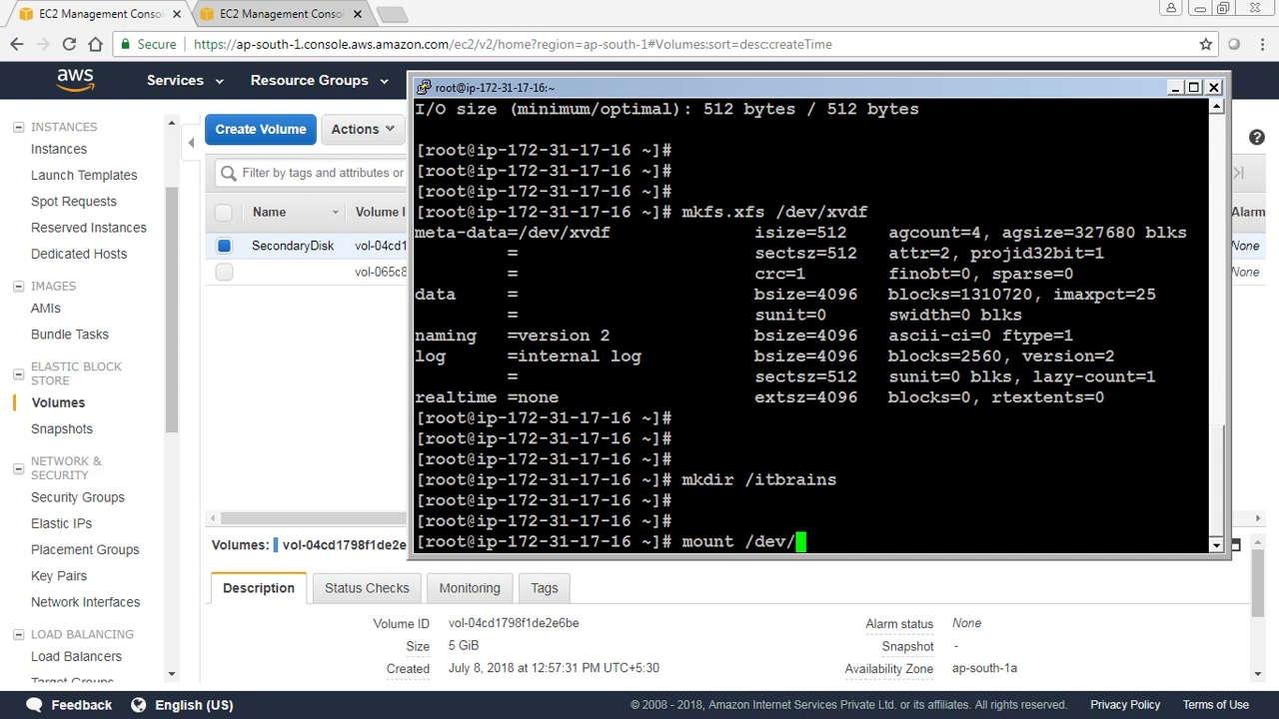
{"action": "type", "text": "xvdf /itbrains"}
{"action": "key", "text": "Return"}
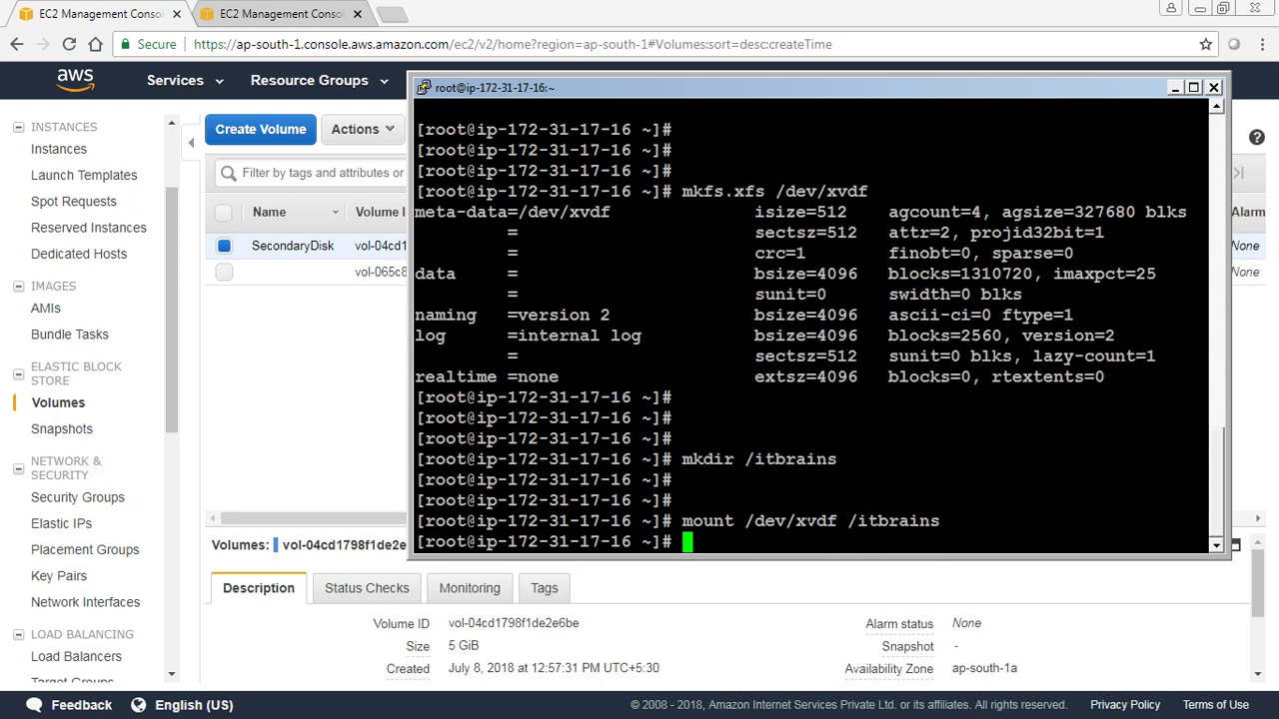
Step: List the mounted file systems with df -h and check the size and mount point of /dev/xvdf
{"action": "key", "text": "Return"}
{"action": "type", "text": "df -h"}
{"action": "key", "text": "Return"}
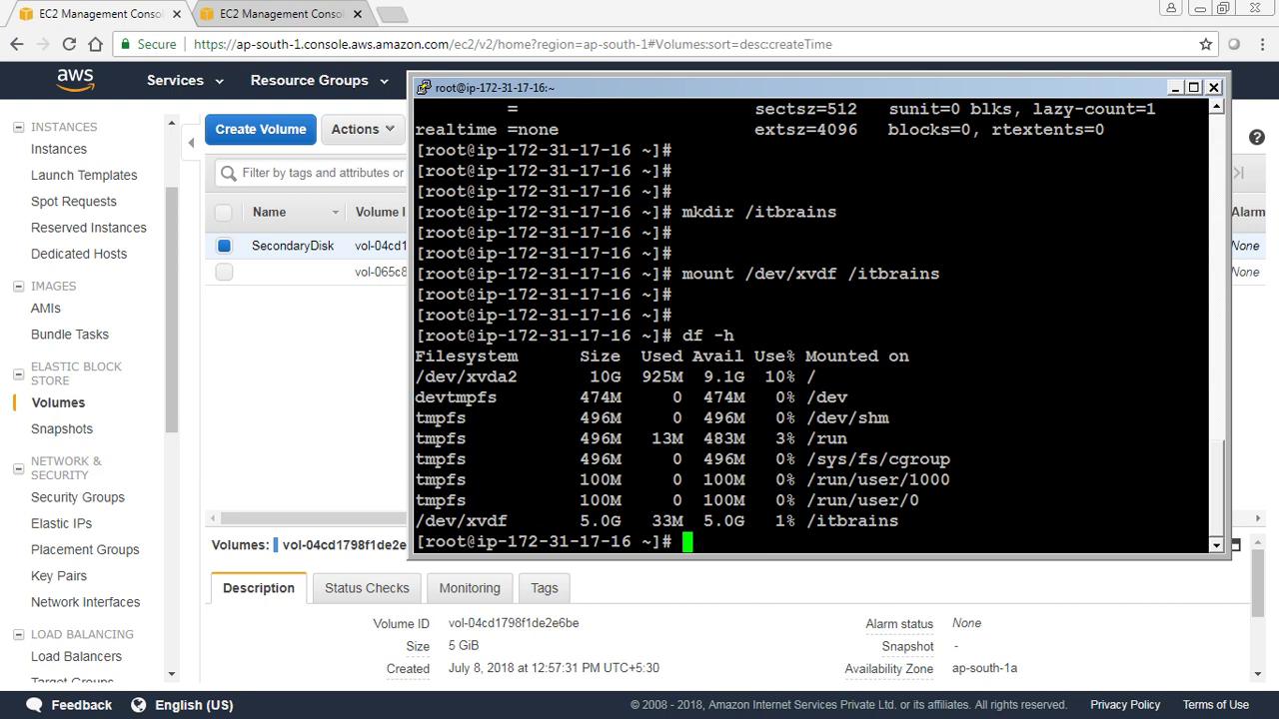
{"action": "double_click", "coordinate": [870, 521]}
{"action": "double_click", "coordinate": [600, 522]}
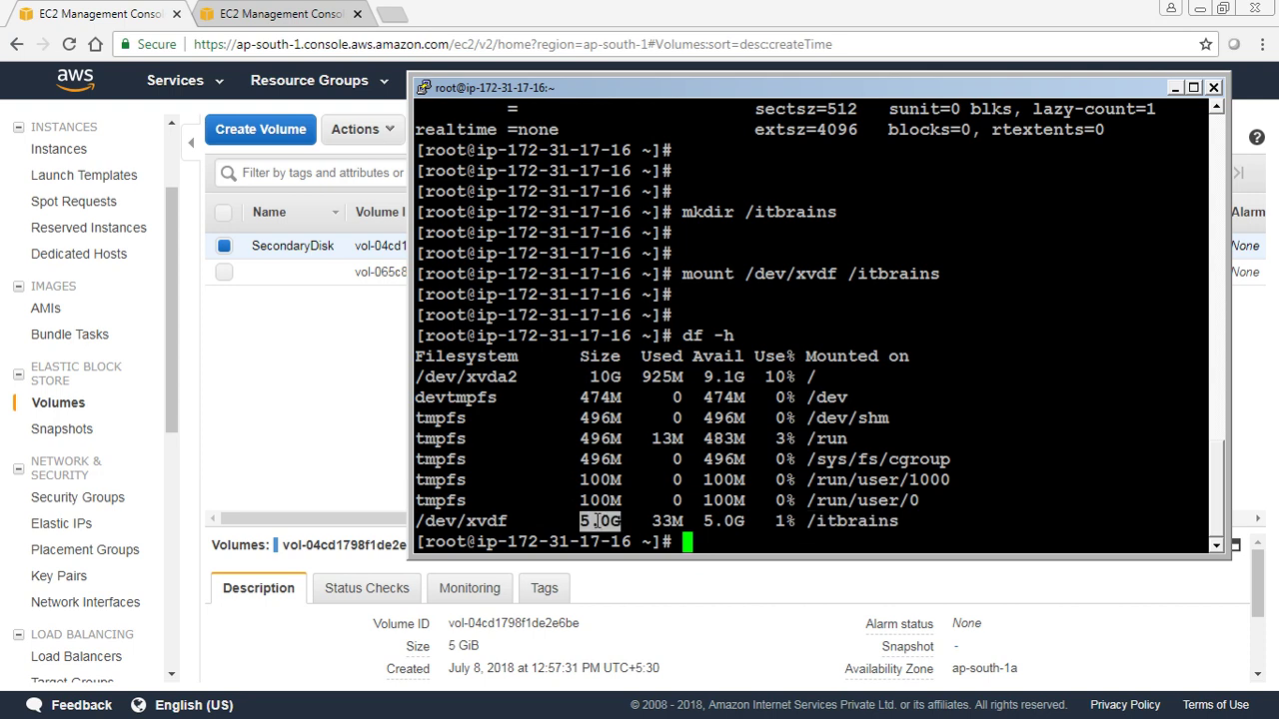
{"action": "left_click", "coordinate": [599, 522]}
Step: Change into the /itbrains directory and print the working directory
{"action": "key", "text": "Return"}
{"action": "key", "text": "Return"}
{"action": "key", "text": "Return"}
{"action": "key", "text": "Return"}
{"action": "key", "text": "Return"}
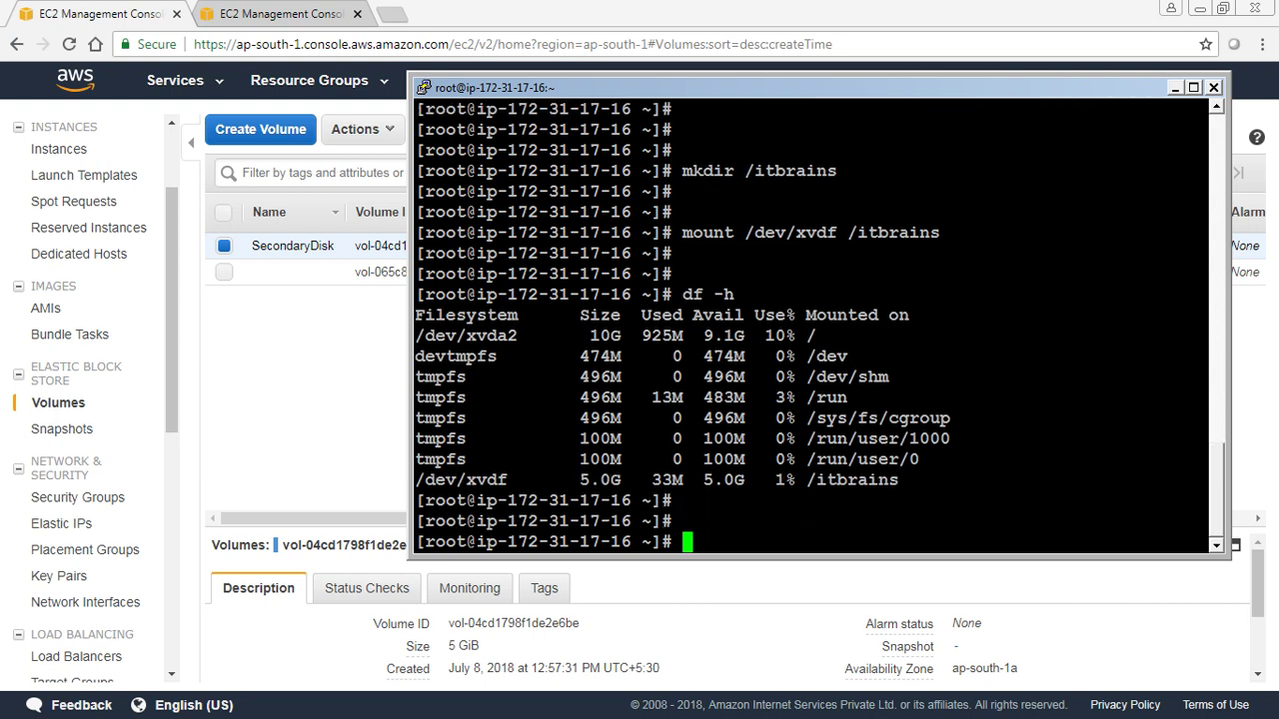
{"action": "type", "text": "cd "}
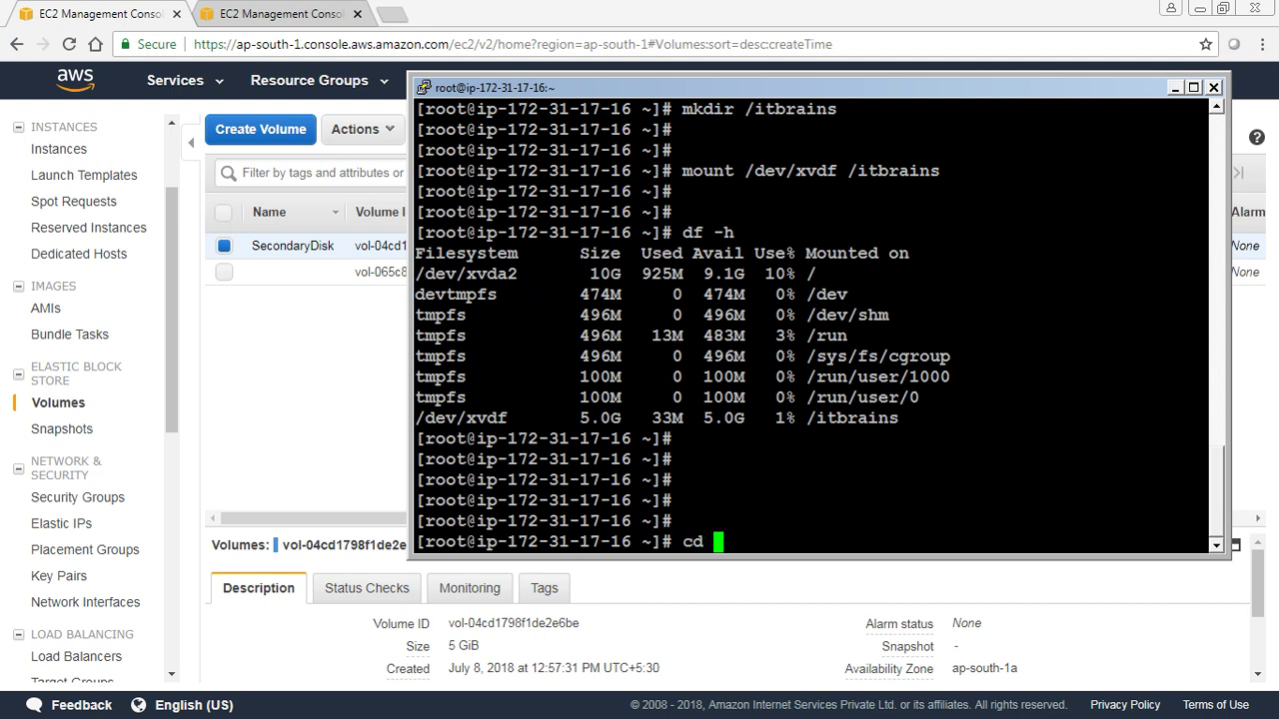
{"action": "type", "text": "/itb"}
{"action": "key", "text": "Tab"}
{"action": "key", "text": "Return"}
{"action": "key", "text": "Return"}
{"action": "key", "text": "Return"}
{"action": "key", "text": "Return"}
{"action": "key", "text": "Return"}
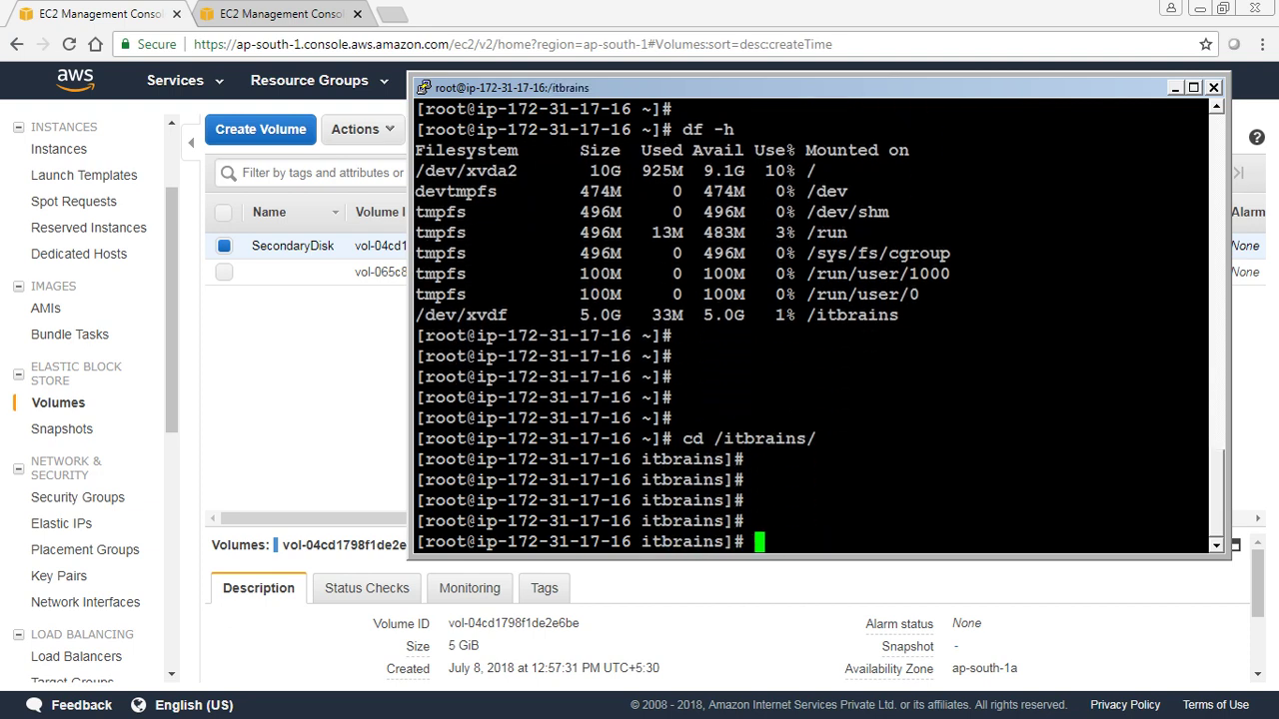
{"action": "type", "text": "pwd"}
{"action": "key", "text": "Return"}
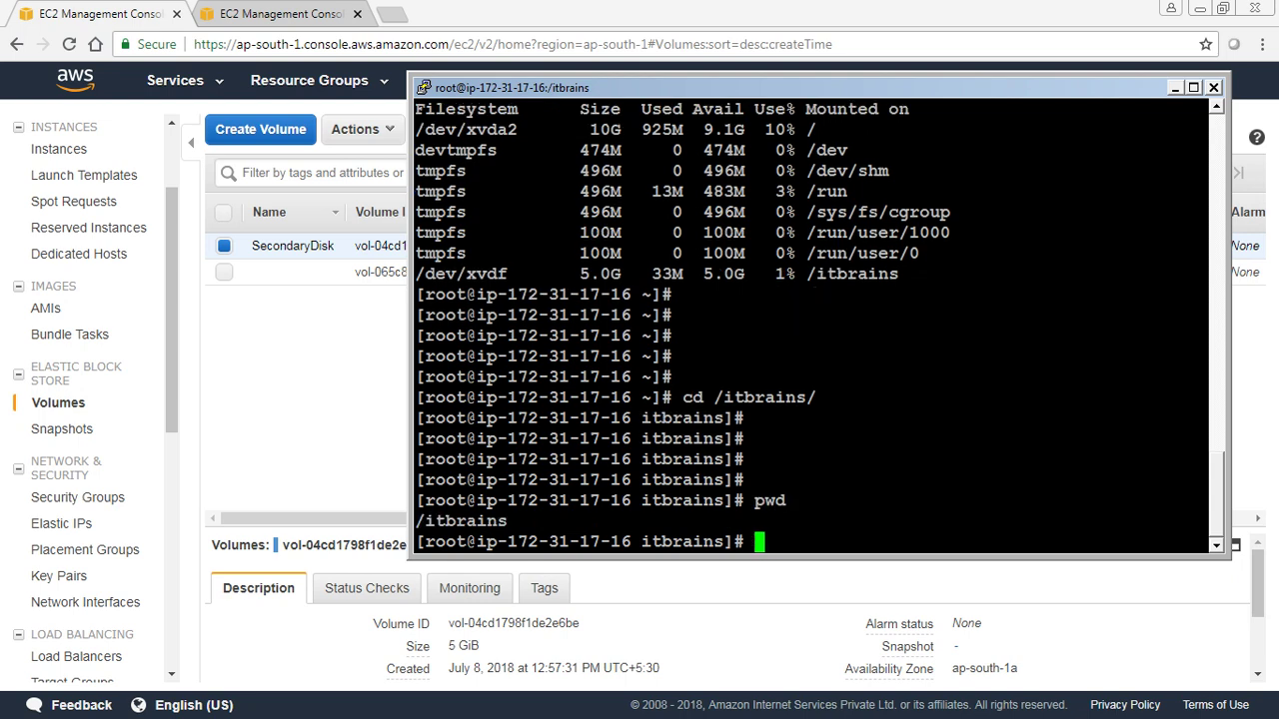
{"action": "key", "text": "Return"}
{"action": "key", "text": "Return"}
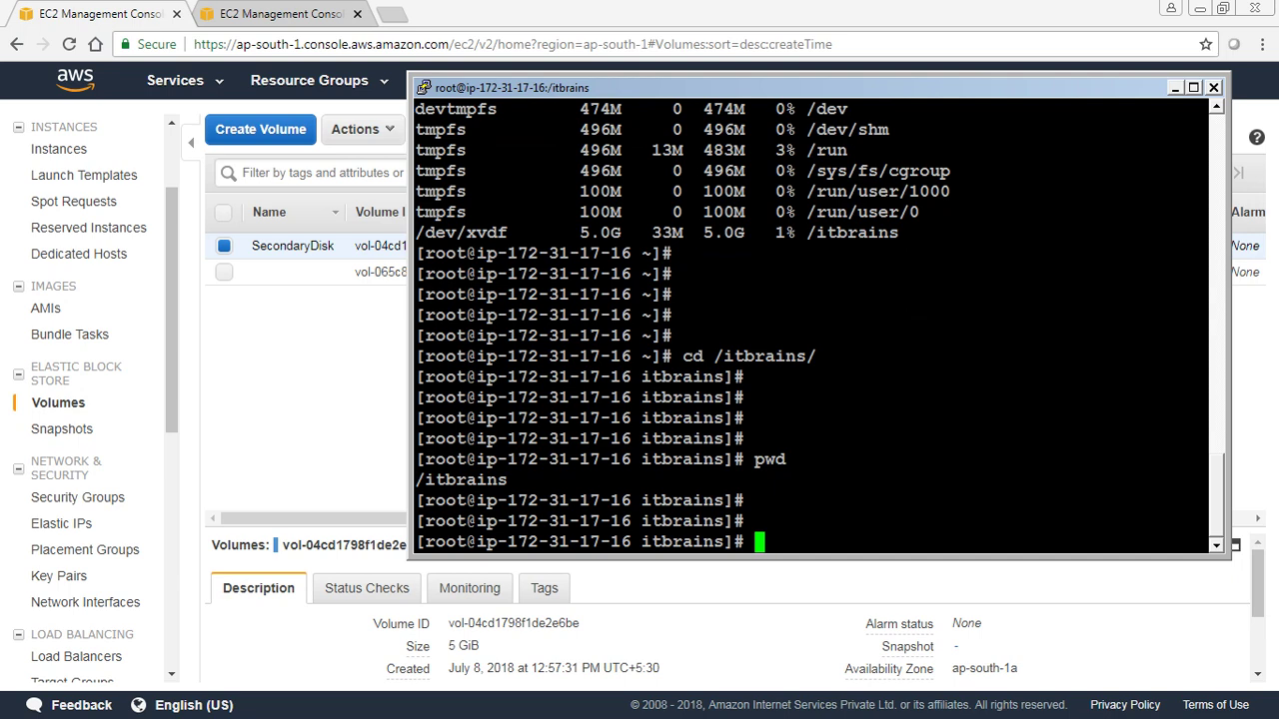
Step: Open a new file named test in /itbrains with the vi editor, after trying vim
{"action": "type", "text": "vim test"}
{"action": "key", "text": "Return"}
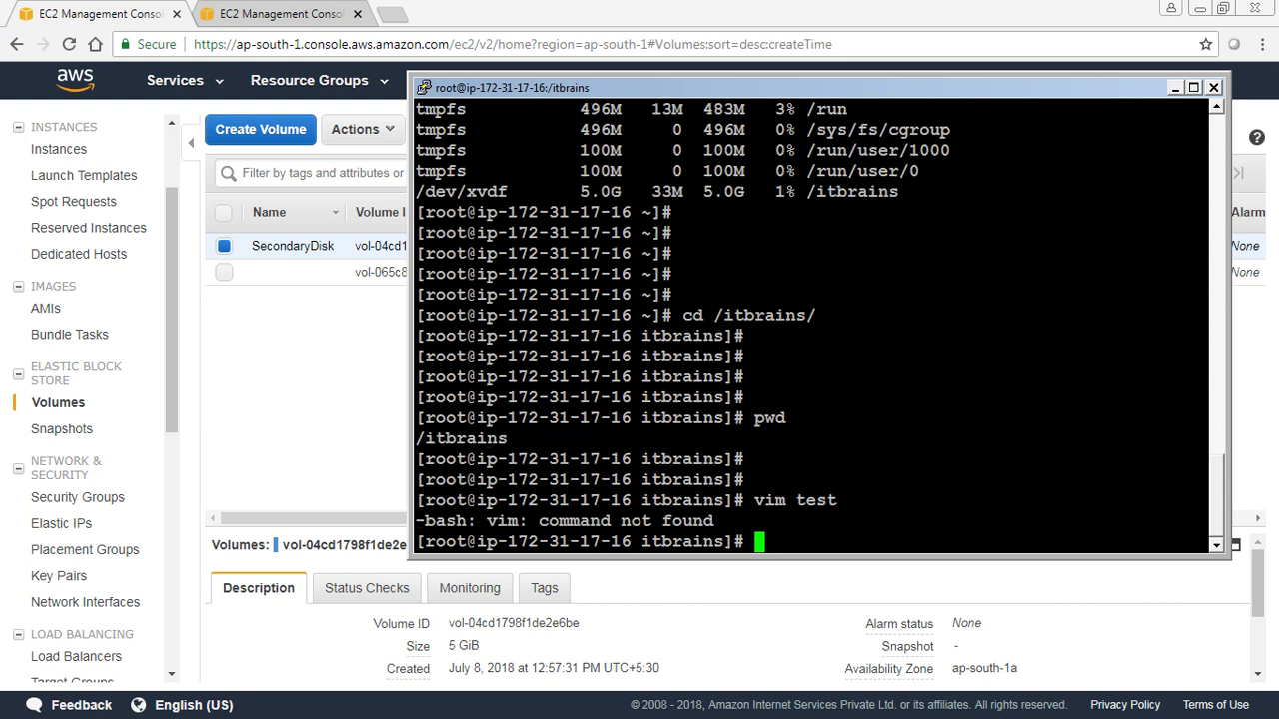
{"action": "type", "text": "vi test"}
{"action": "key", "text": "Return"}
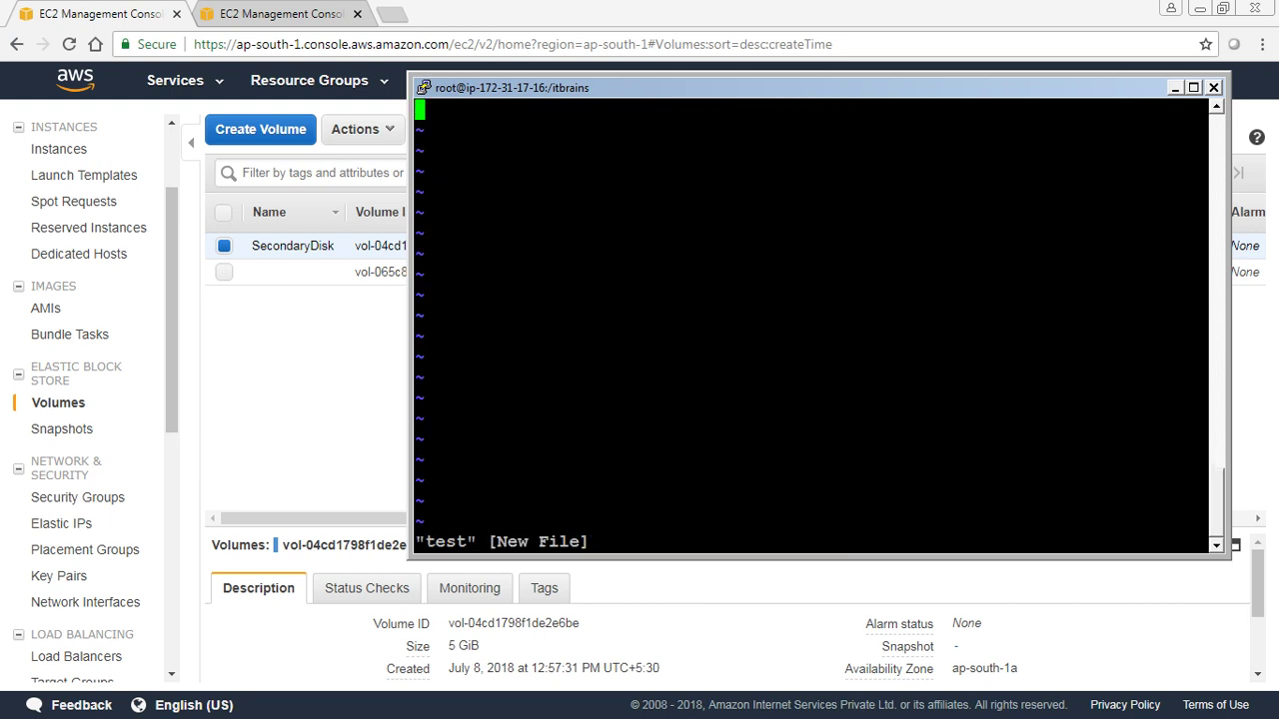
Step: Write the line "File created on the 5G /itbrains filesystem." in the test file, then save it and quit vi
{"action": "type", "text": "iF"}
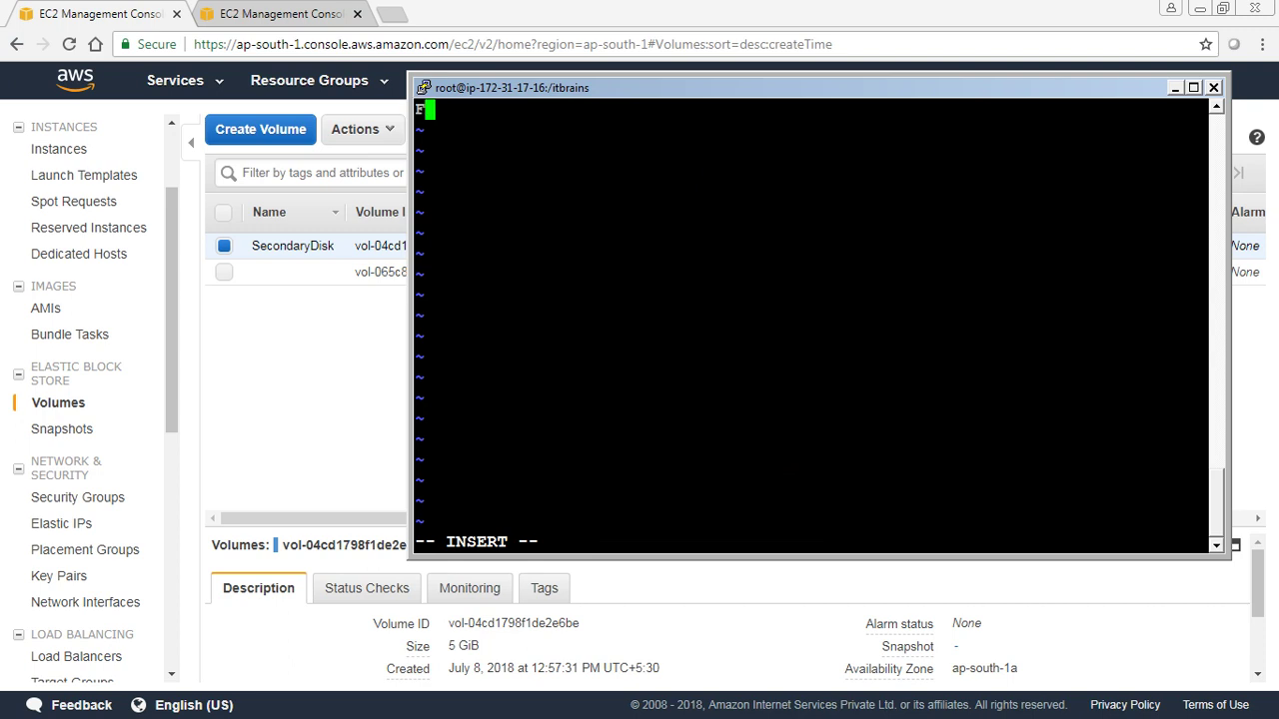
{"action": "type", "text": "ile created on "}
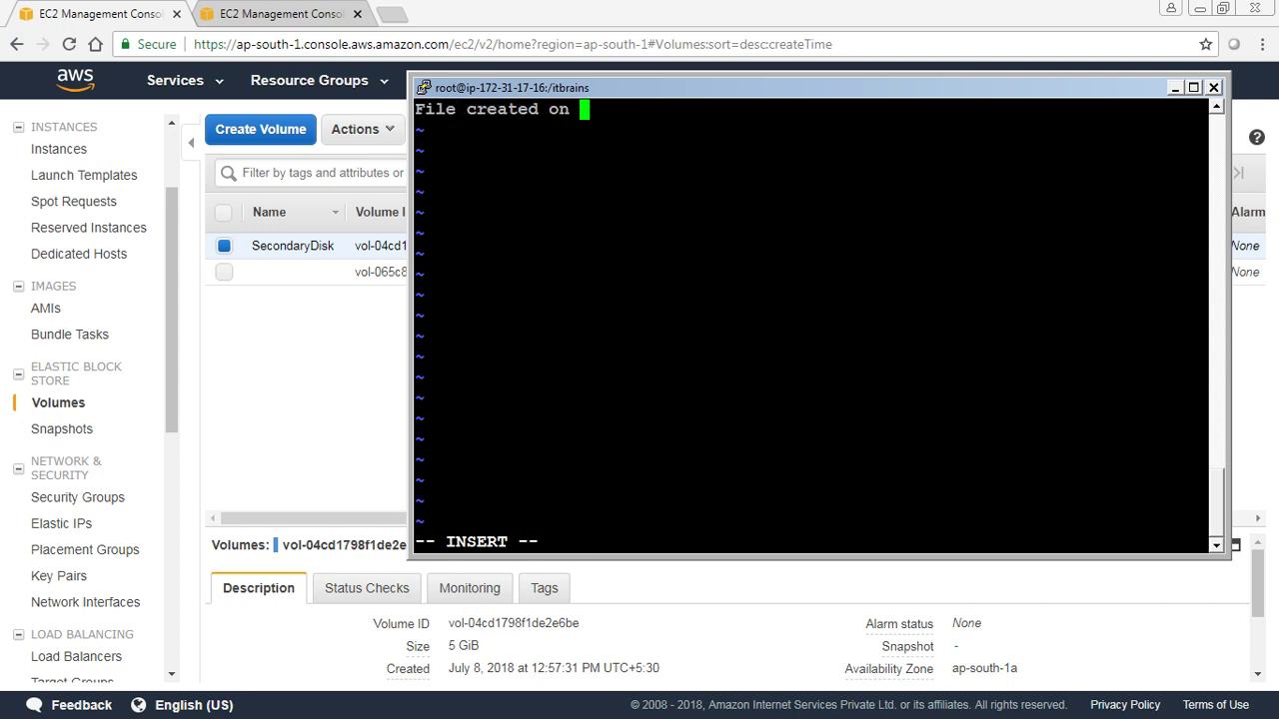
{"action": "type", "text": "the 5G "}
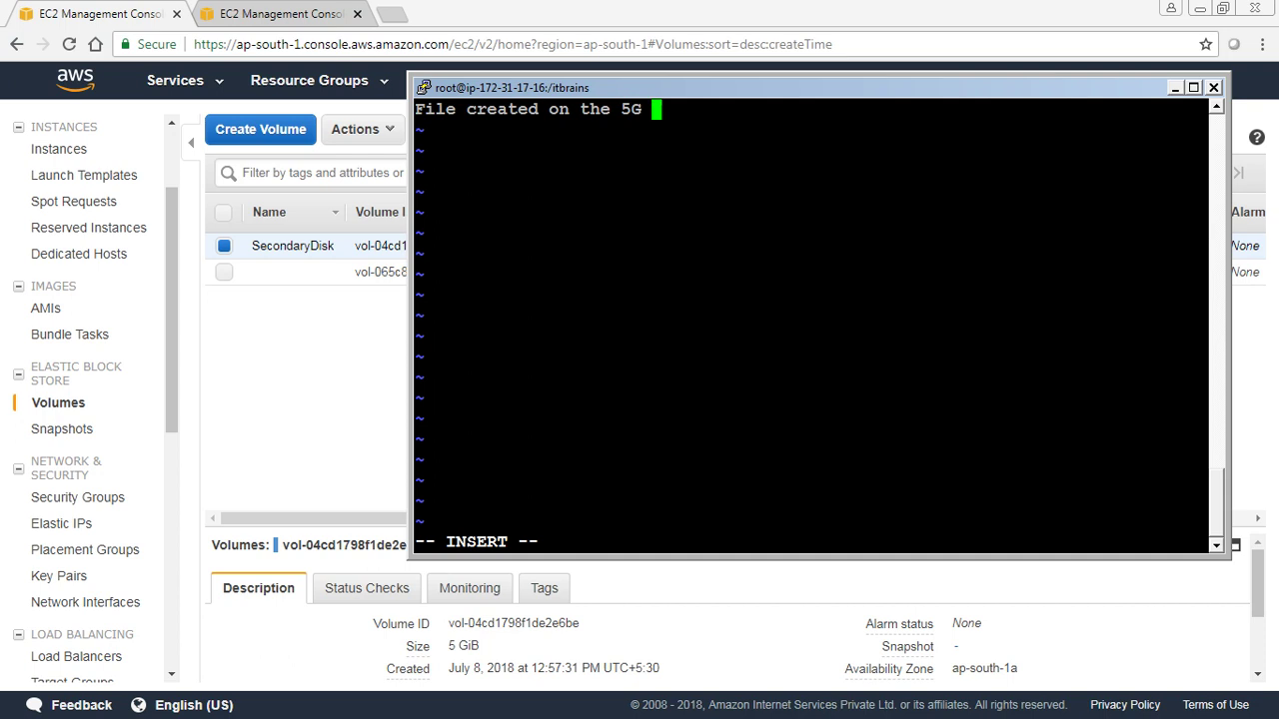
{"action": "type", "text": "/itbrains filesystems"}
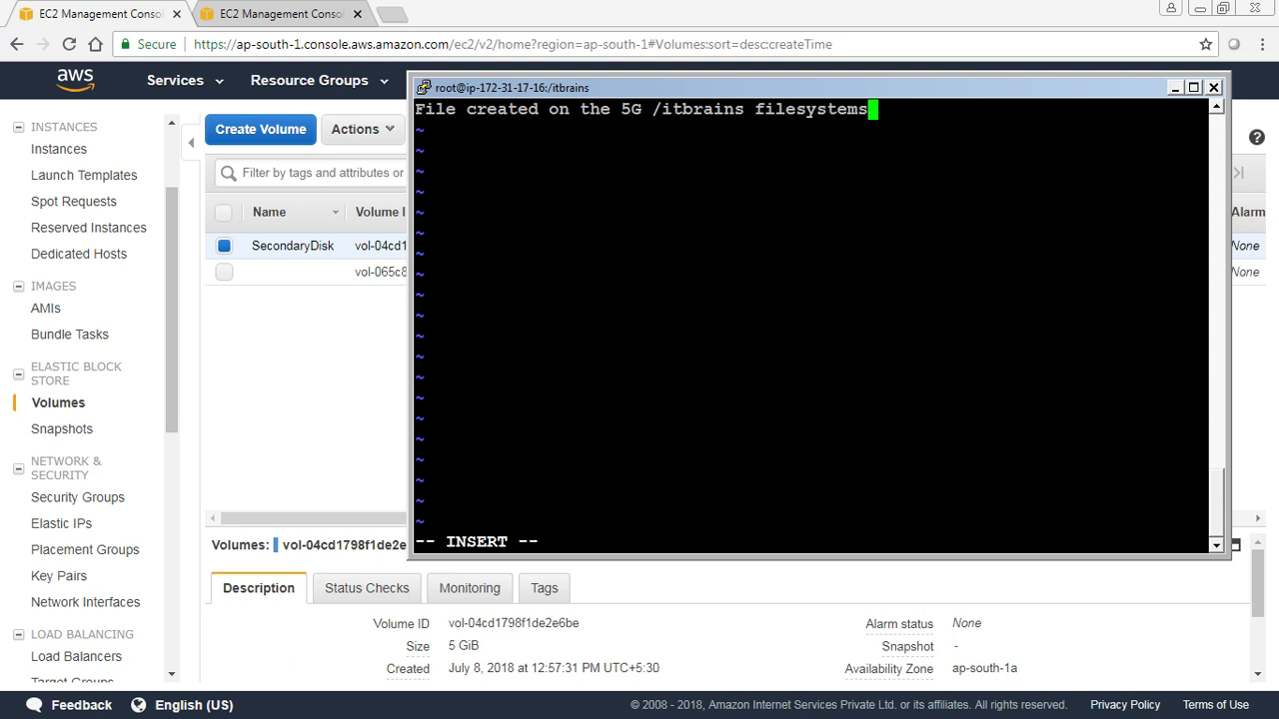
{"action": "key", "text": "BackSpace"}
{"action": "type", "text": "."}
{"action": "key", "text": "Escape"}
{"action": "type", "text": ":wq!"}
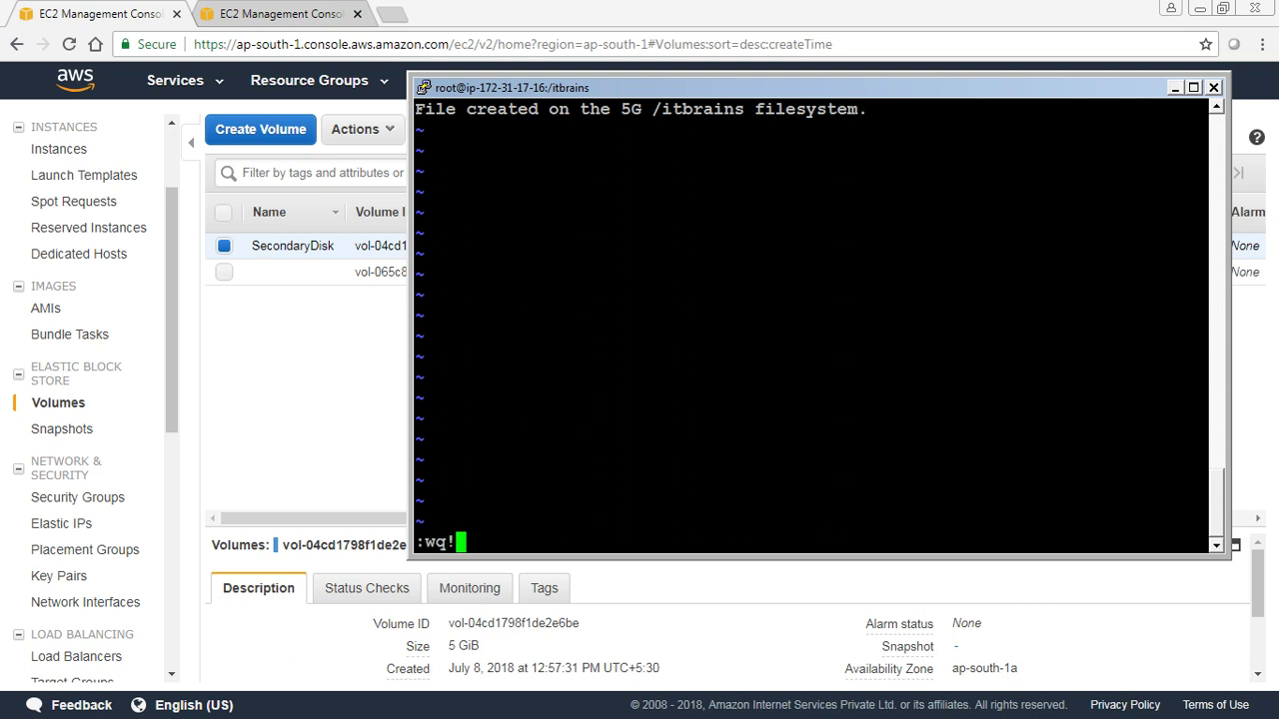
{"action": "key", "text": "Return"}
{"action": "key", "text": "Return"}
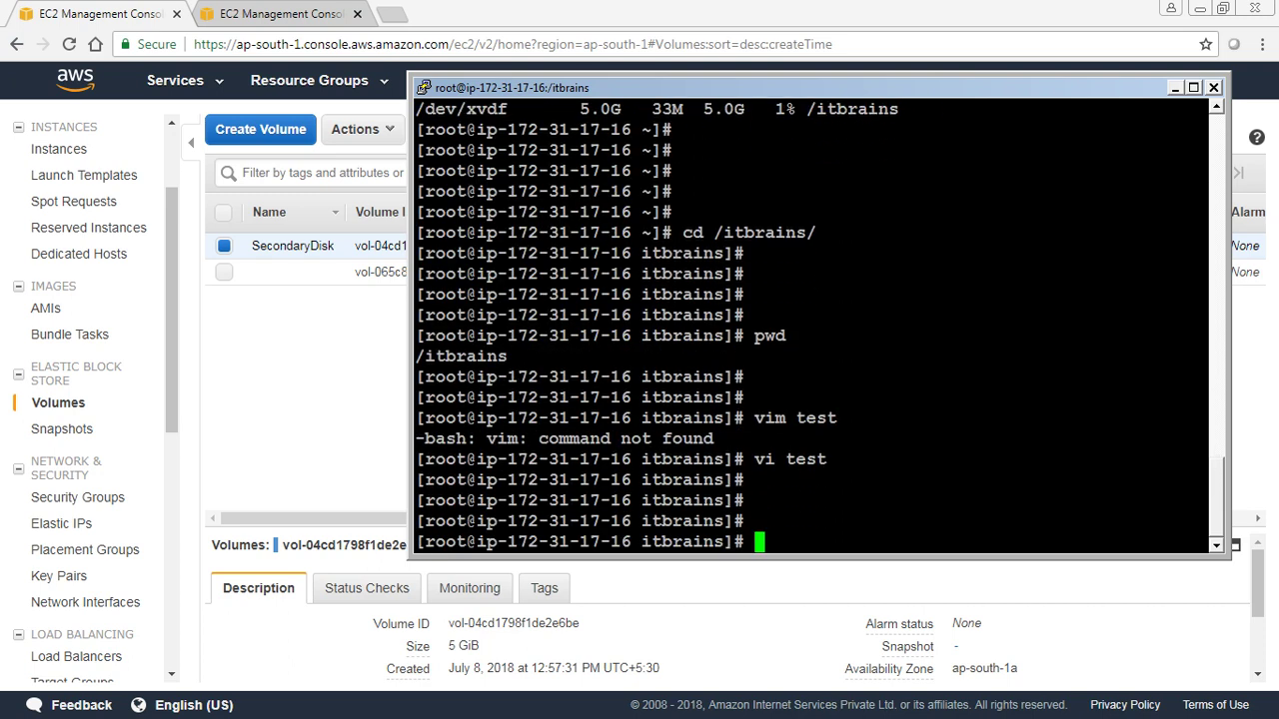
Step: List the contents of the /itbrains directory to check for the test file
{"action": "key", "text": "Return"}
{"action": "key", "text": "Return"}
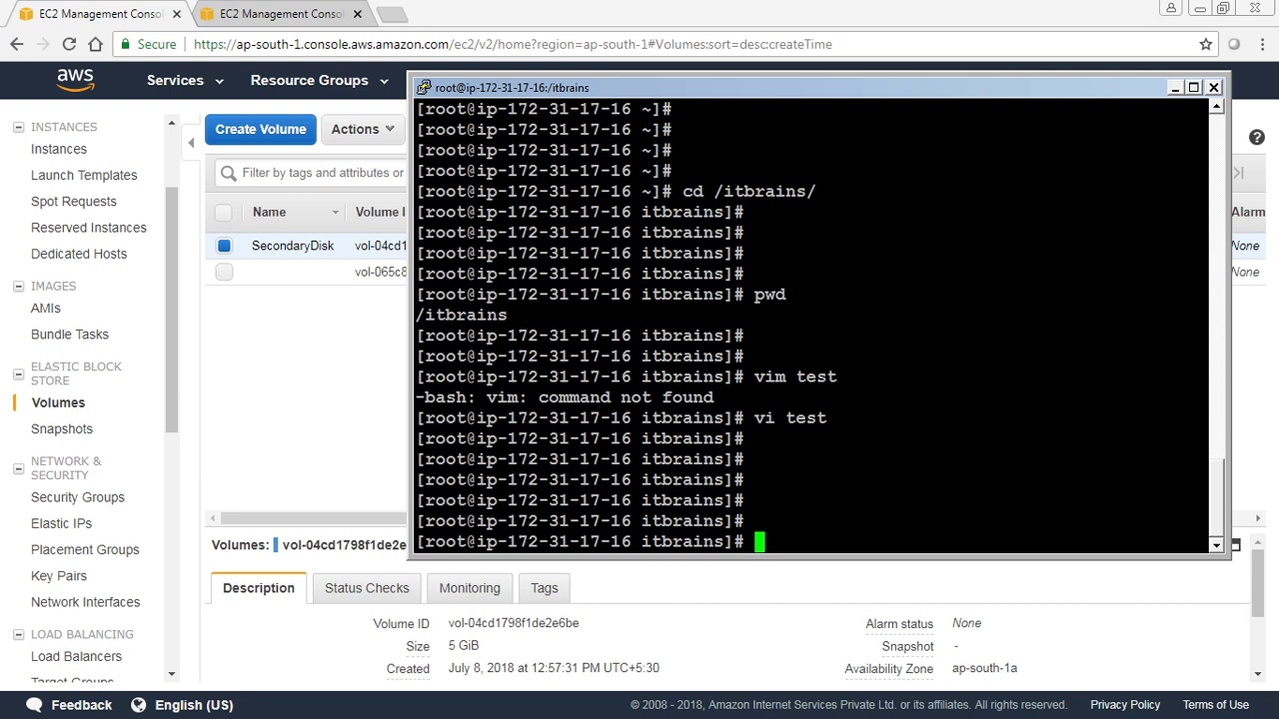
{"action": "type", "text": "ls"}
{"action": "key", "text": "Return"}
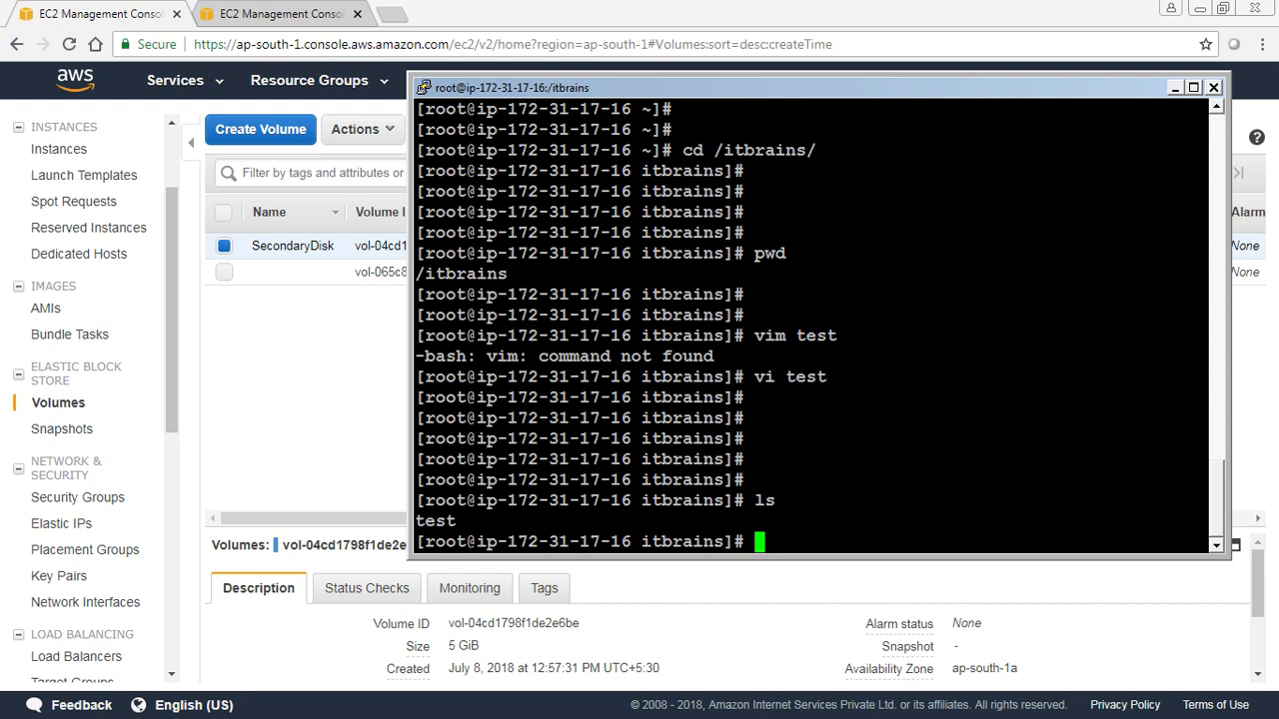
Step: Leave /itbrains and return to the root user's home directory
{"action": "type", "text": "cd"}
{"action": "key", "text": "Return"}
{"action": "key", "text": "Return"}
{"action": "key", "text": "Return"}
{"action": "key", "text": "Return"}
{"action": "key", "text": "Return"}
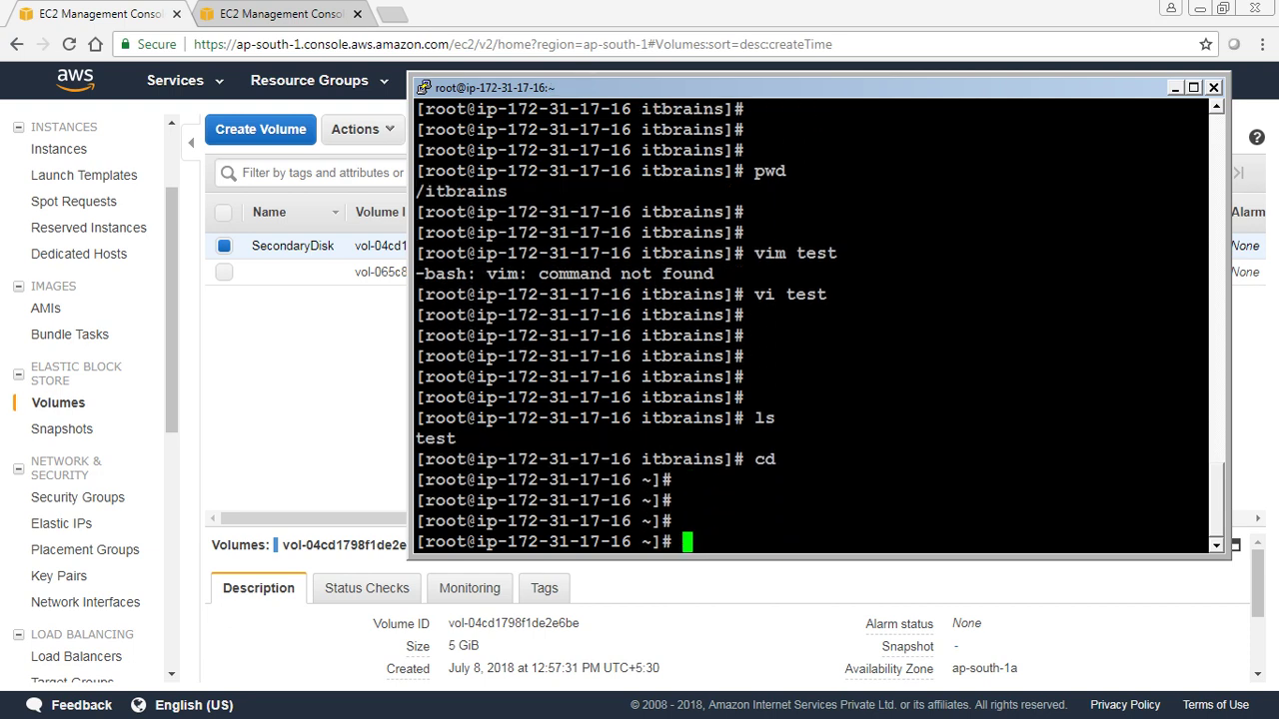
Step: List the disk usage of all mounted file systems in human-readable form and examine the /itbrains entry
{"action": "type", "text": "df -h"}
{"action": "key", "text": "Return"}
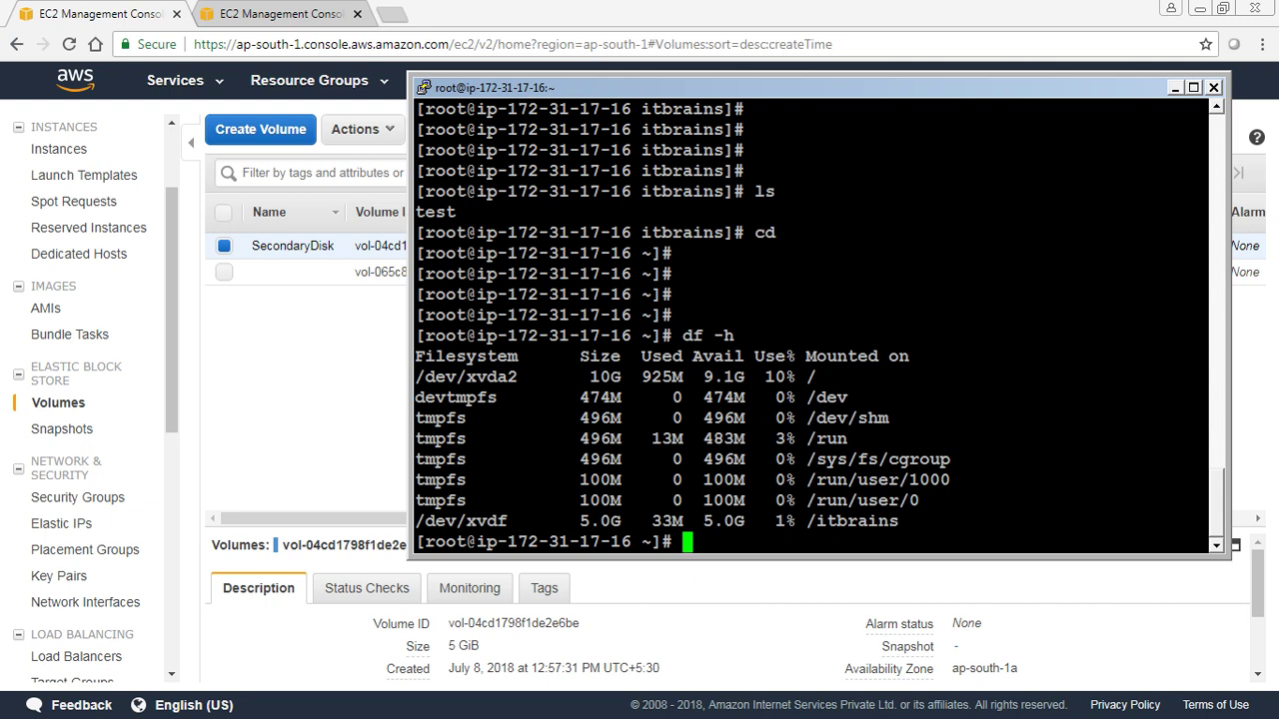
{"action": "key", "text": "Return"}
{"action": "key", "text": "Return"}
{"action": "key", "text": "Return"}
{"action": "key", "text": "Return"}
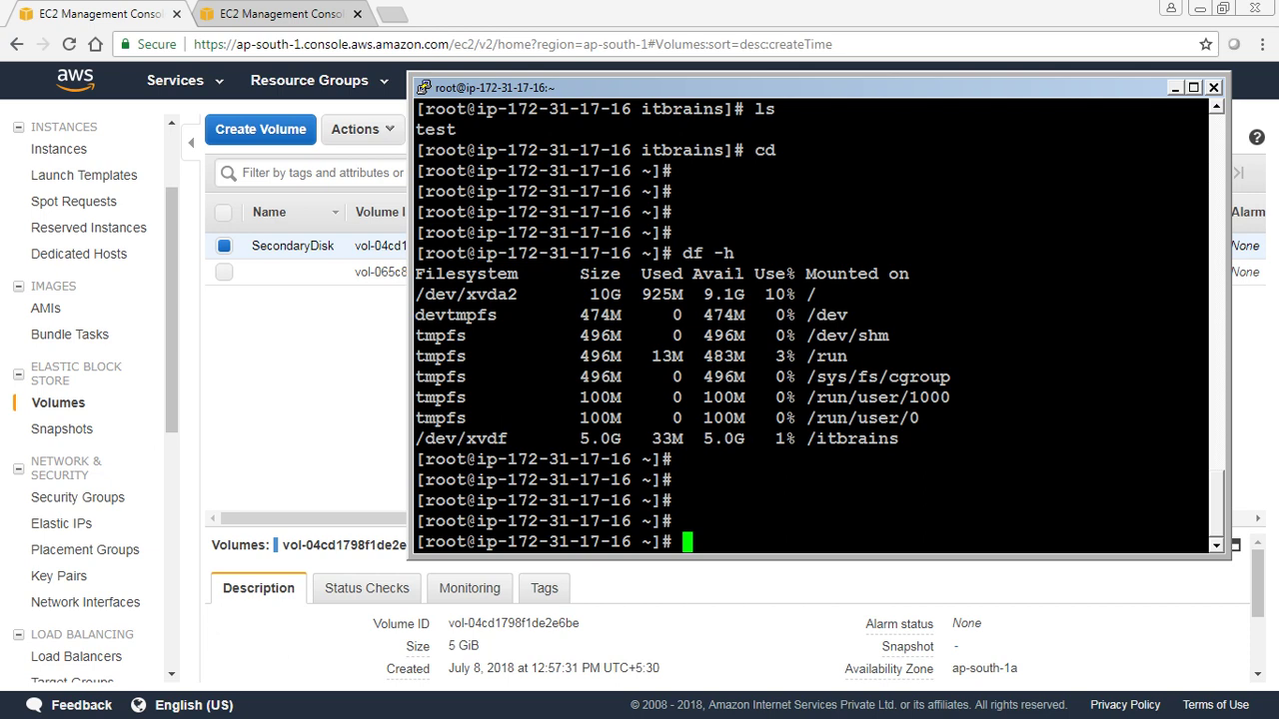
{"action": "left_click_drag", "start_coordinate": [777, 95], "coordinate": [533, 180]}
{"action": "key", "text": "alt+Tab"}
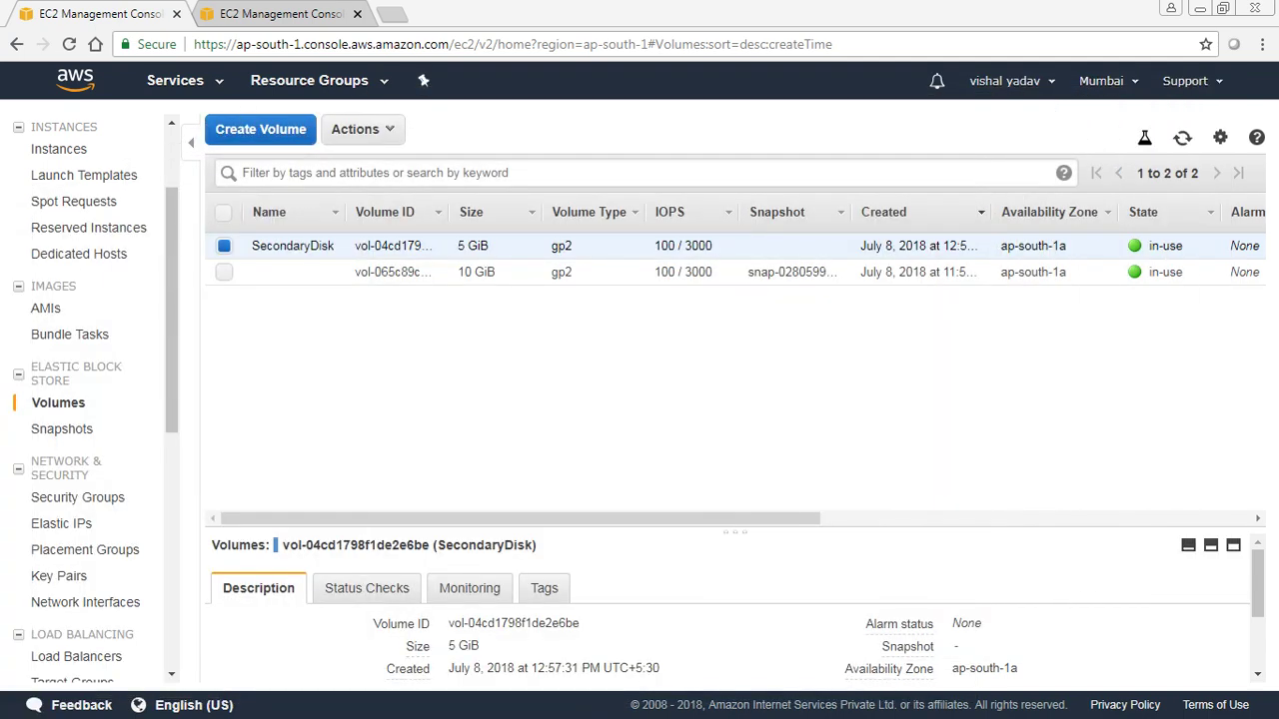
{"action": "key", "text": "alt+Tab"}
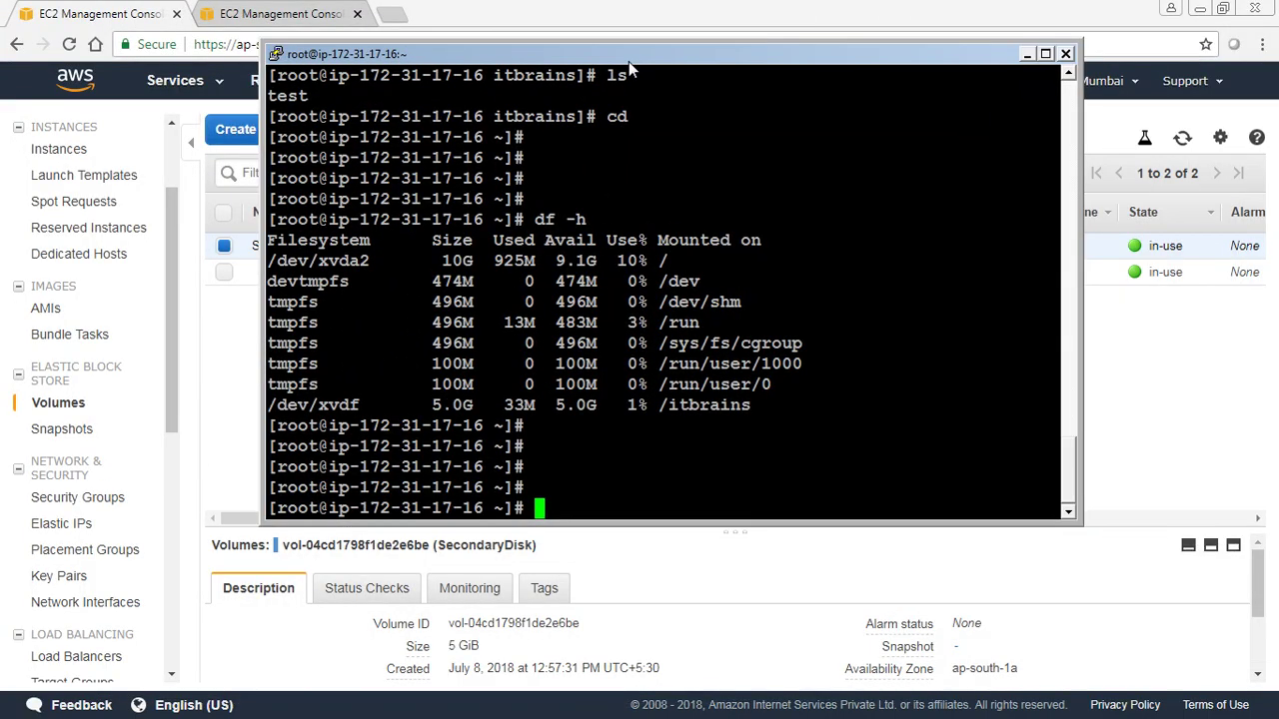